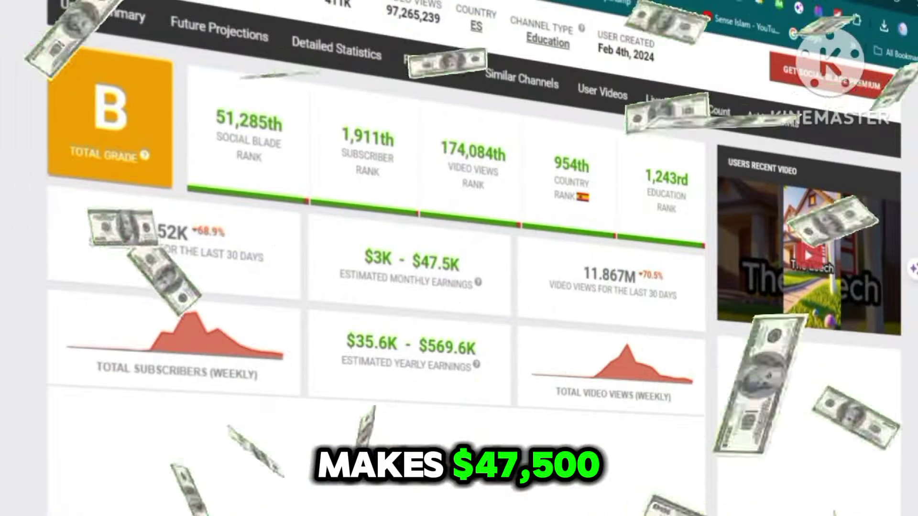
- Check the Excuses Erased channel's estimated monthly earnings and open its About details
drag(364, 258, 459, 265)
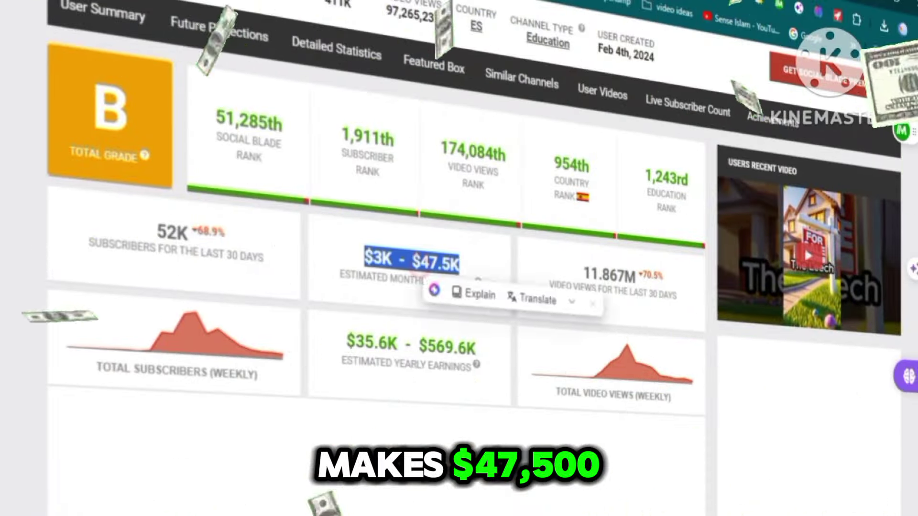
click(419, 266)
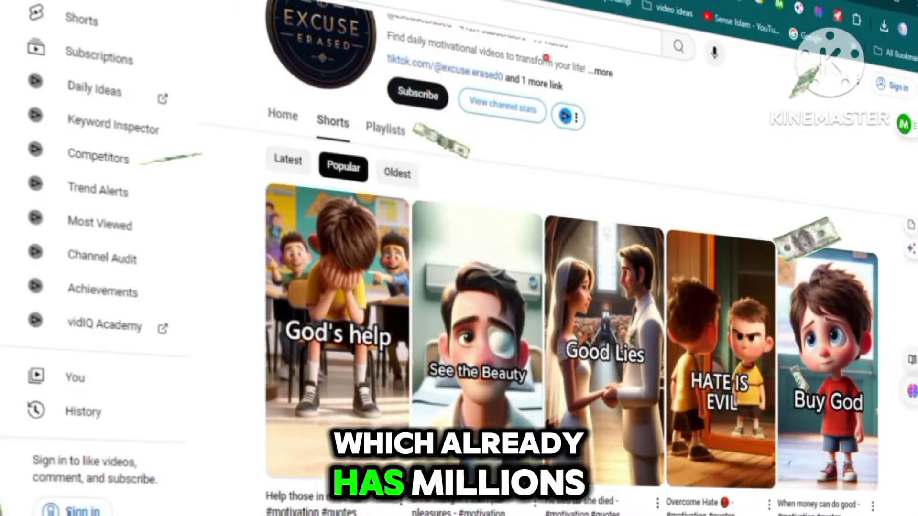
click(545, 57)
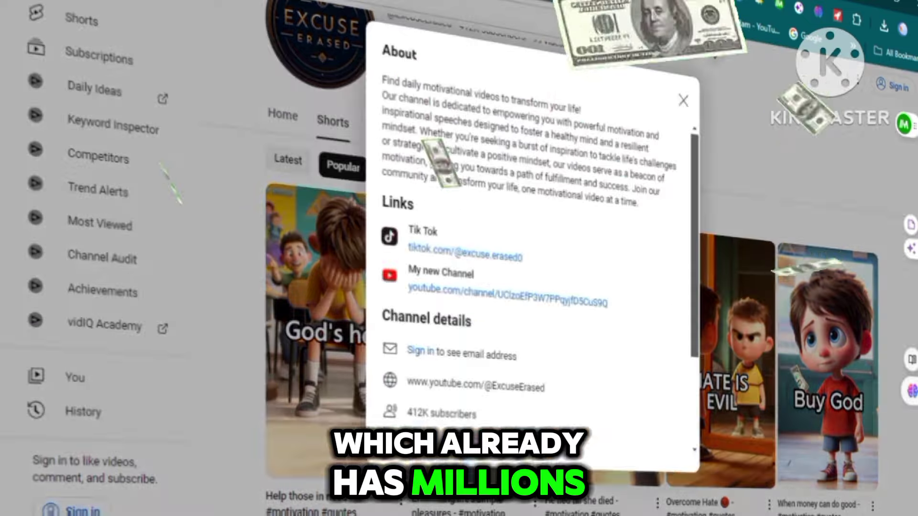
scroll(478, 239, down, 2)
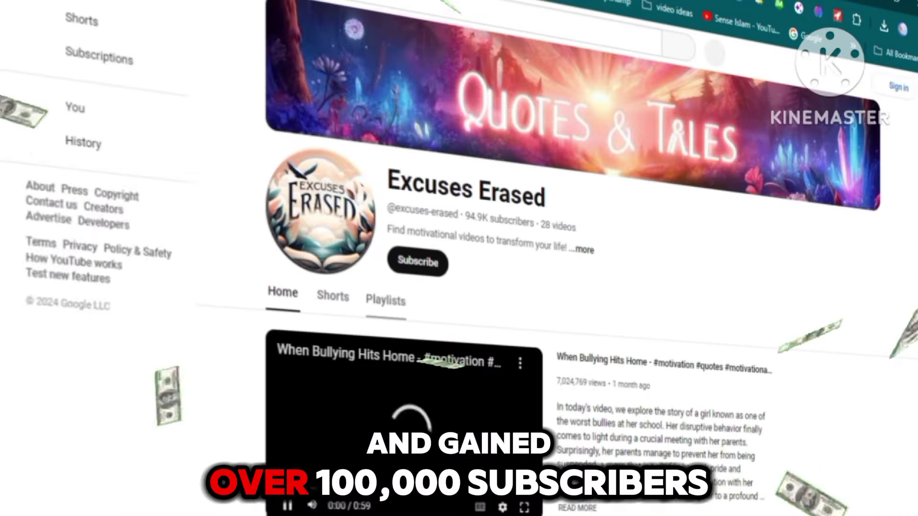
- Browse the channel's Shorts grid and play the Your Purpose Short
click(333, 296)
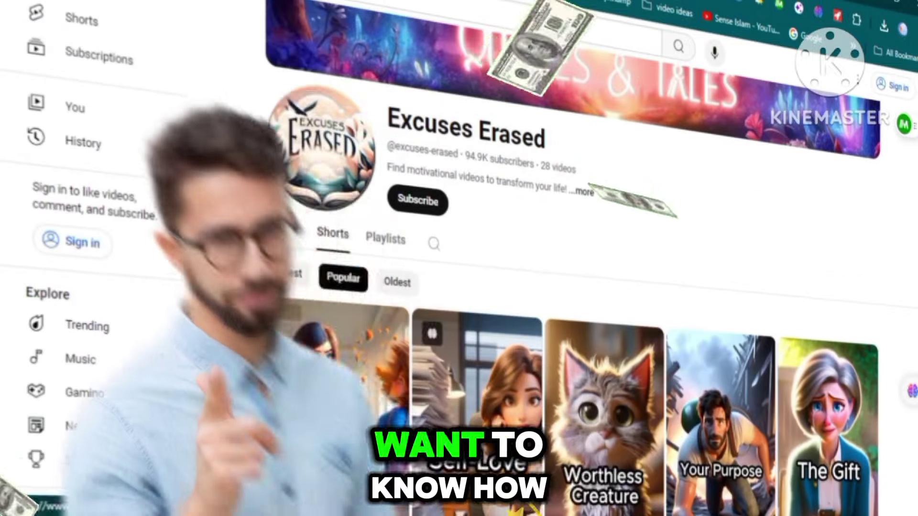
scroll(569, 305, down, 15)
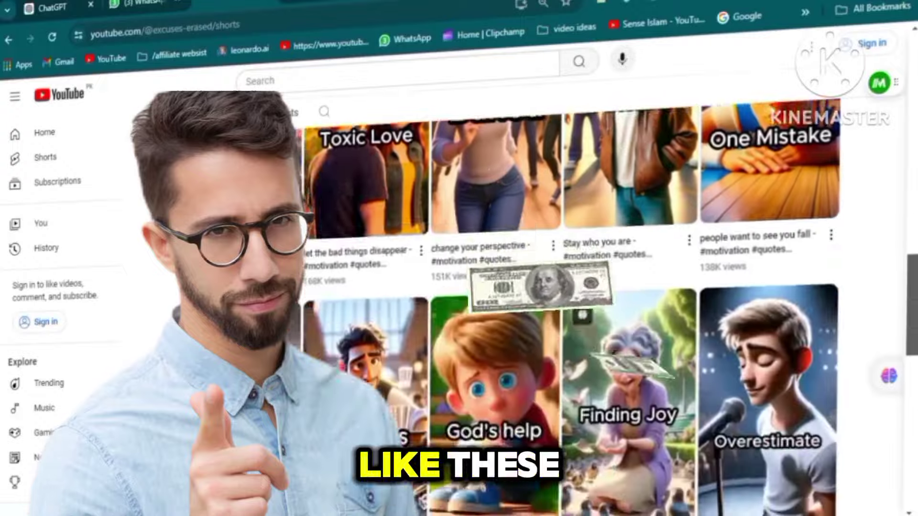
scroll(507, 306, down, 5)
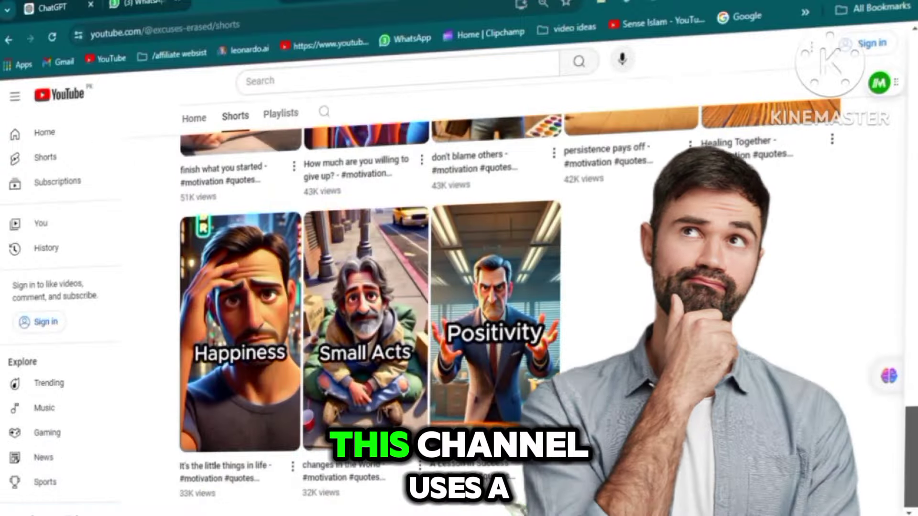
scroll(507, 306, up, 20)
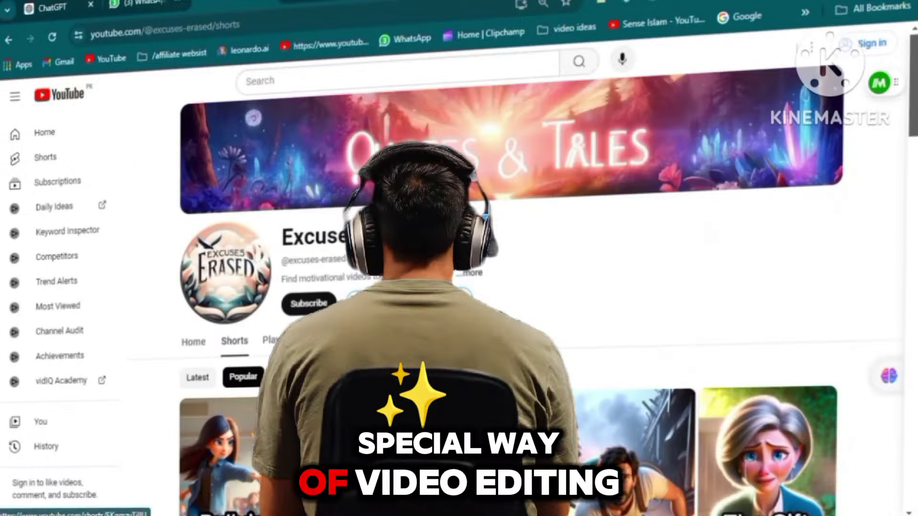
scroll(506, 306, down, 2)
scroll(507, 306, up, 4)
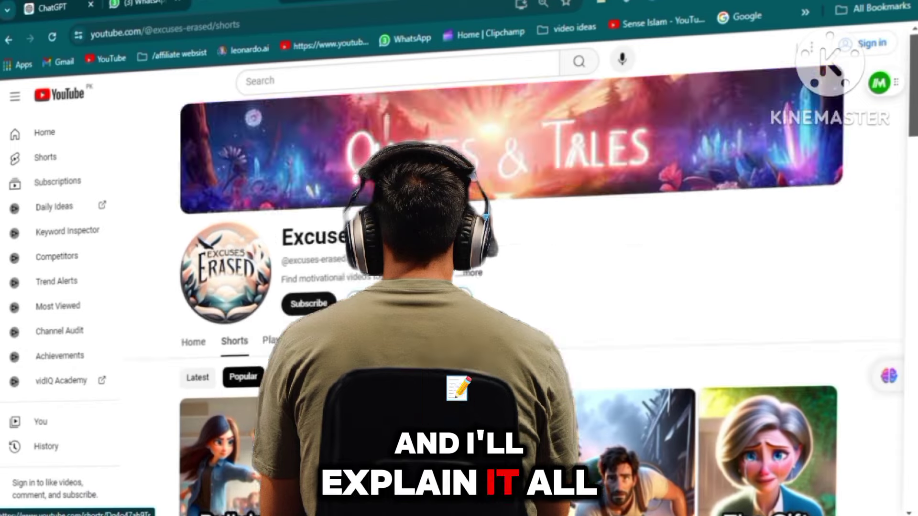
scroll(507, 306, down, 2)
click(595, 364)
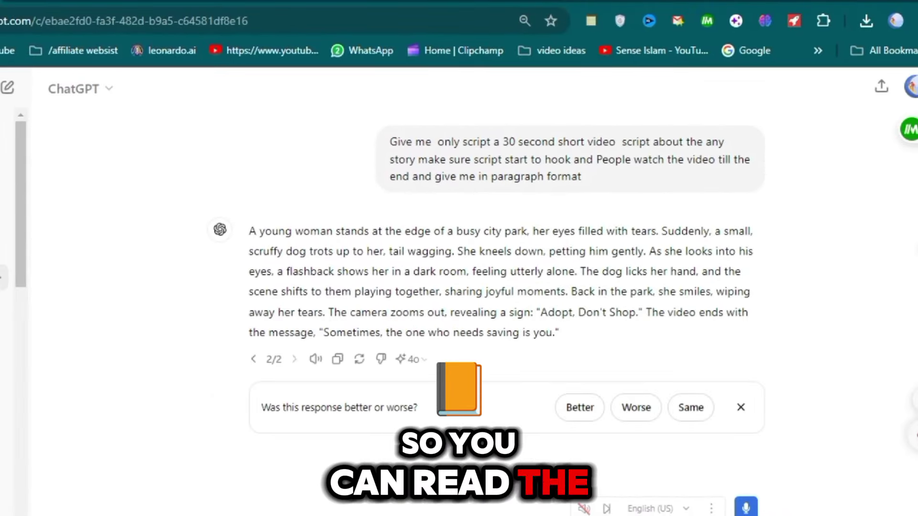
- Under the dog story script, send the saved request for prompts for each animation stage
triple_click(478, 272)
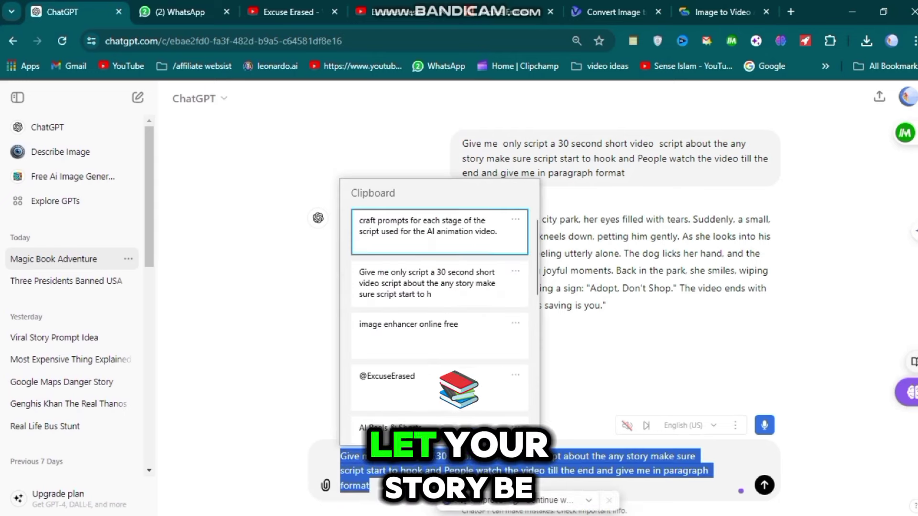
click(438, 230)
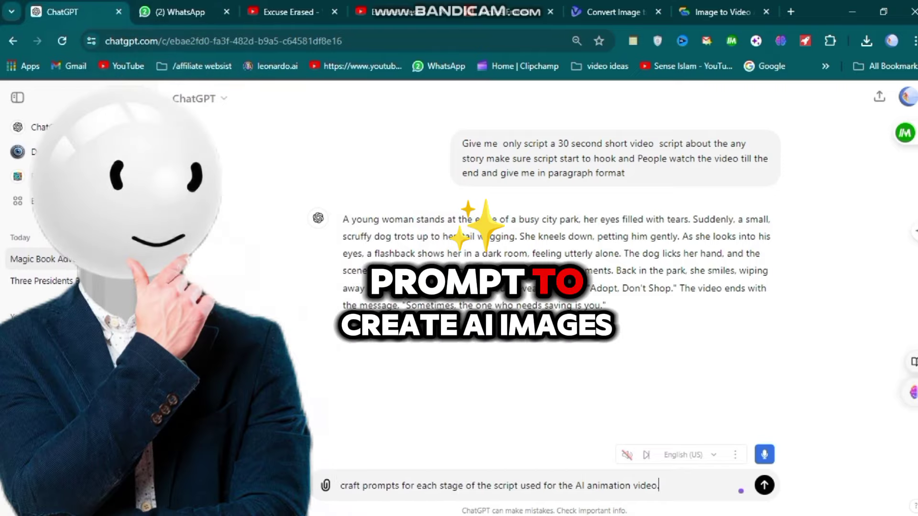
click(343, 487)
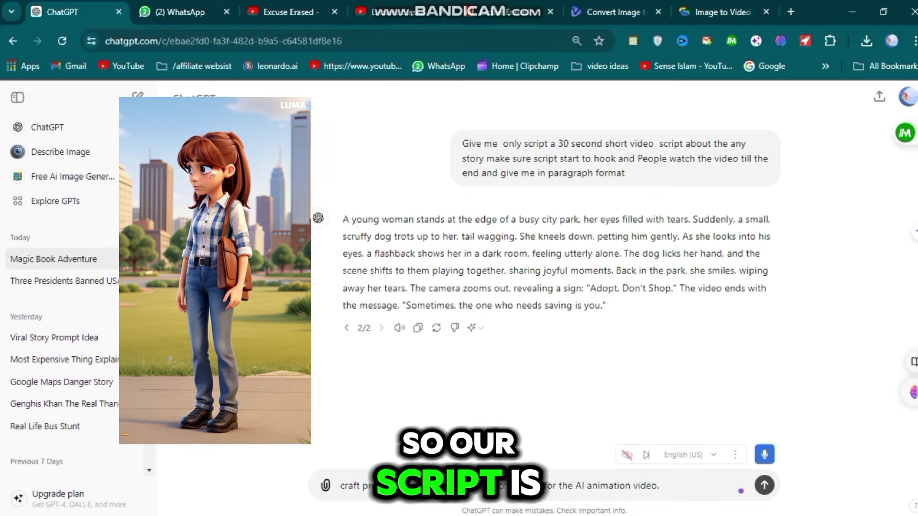
key(Return)
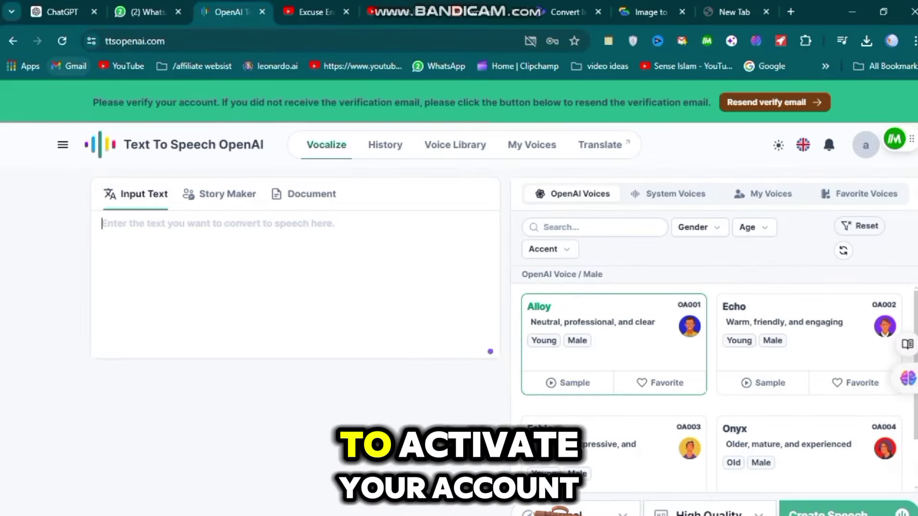
- Open Gmail in a new tab, follow the TTSOpenAI activation link, and dismiss the ad
right_click(72, 66)
click(138, 86)
key(ctrl+9)
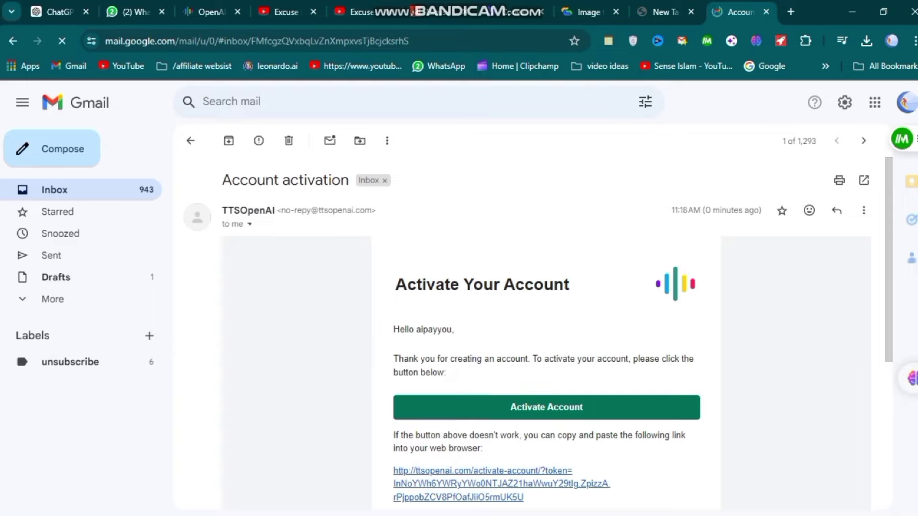
scroll(478, 426, down, 1)
click(478, 424)
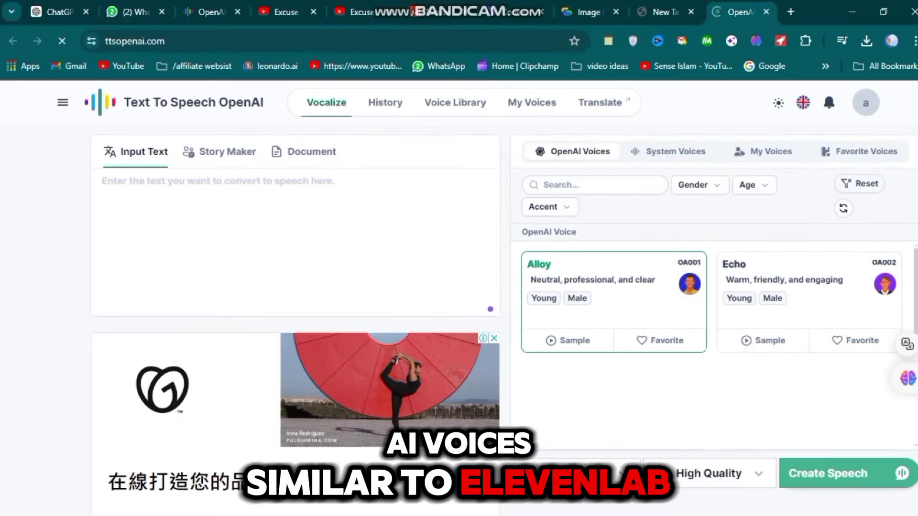
click(493, 339)
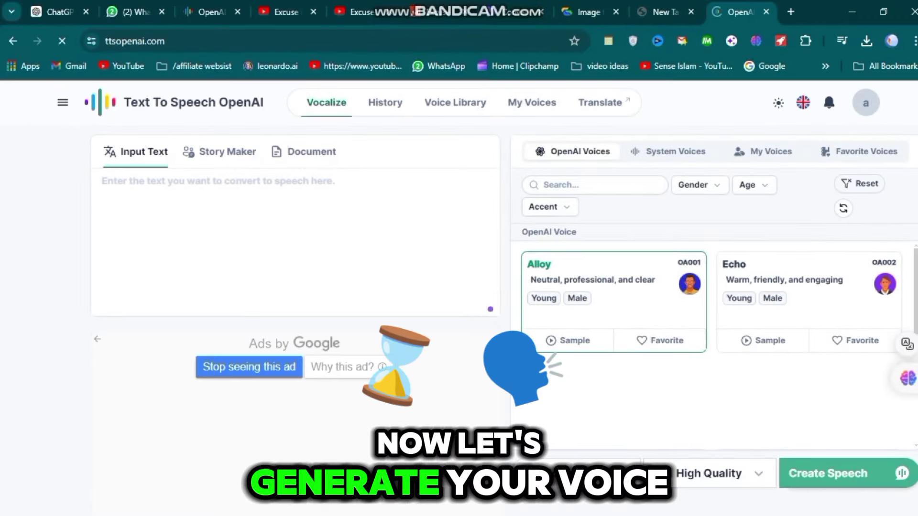
- Copy the full dog story script from the ChatGPT conversation
click(53, 11)
triple_click(351, 248)
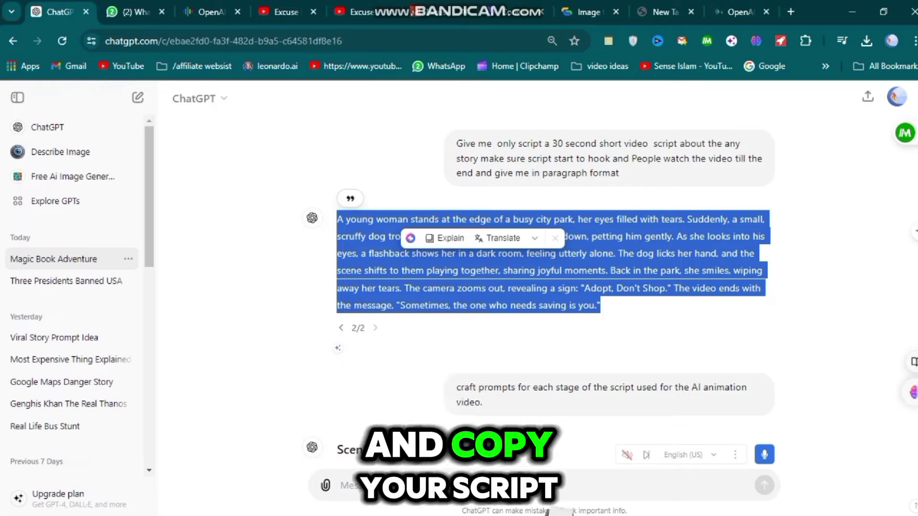
right_click(352, 249)
click(392, 262)
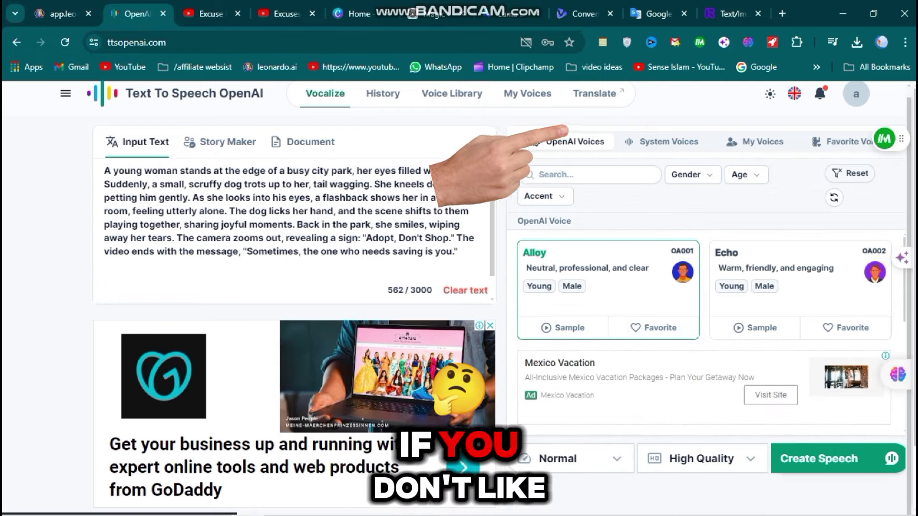
- Voice the script with the Tom system voice and download the 0:33 MP3
click(668, 142)
click(564, 328)
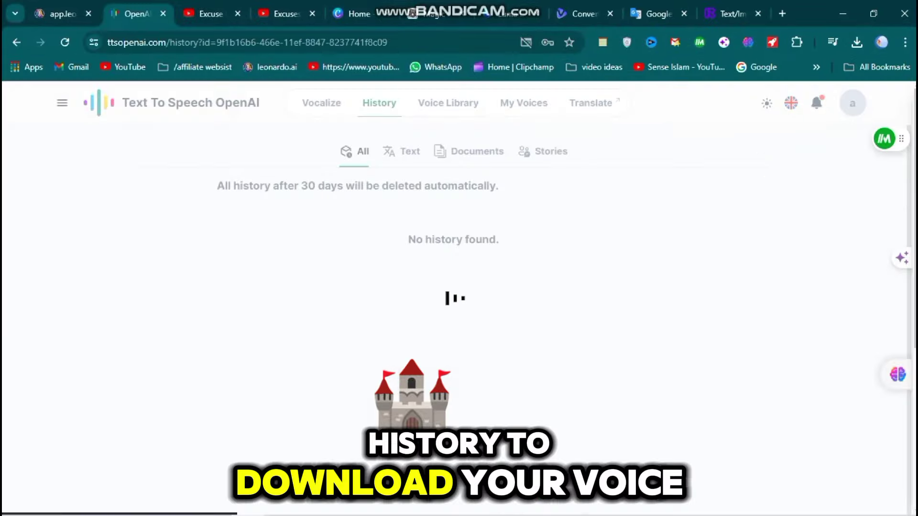
scroll(508, 302, down, 1)
scroll(459, 286, down, 3)
scroll(459, 286, up, 4)
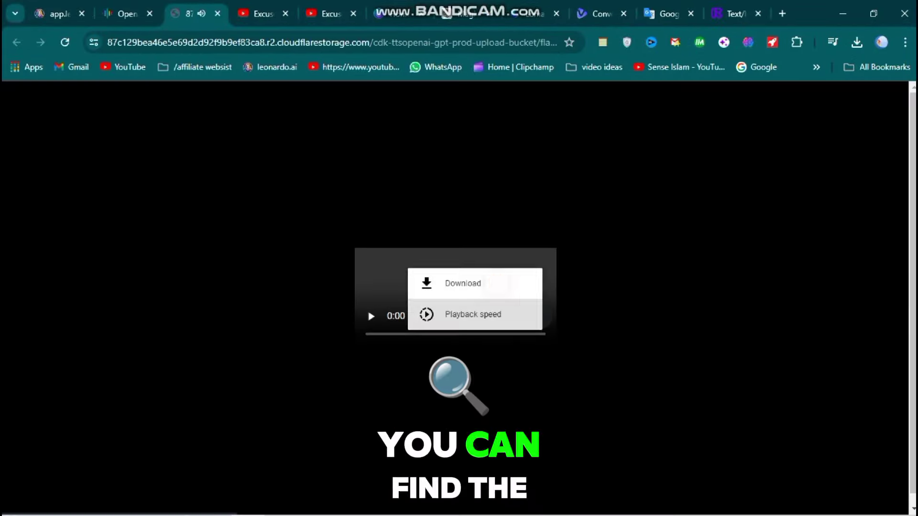
click(497, 283)
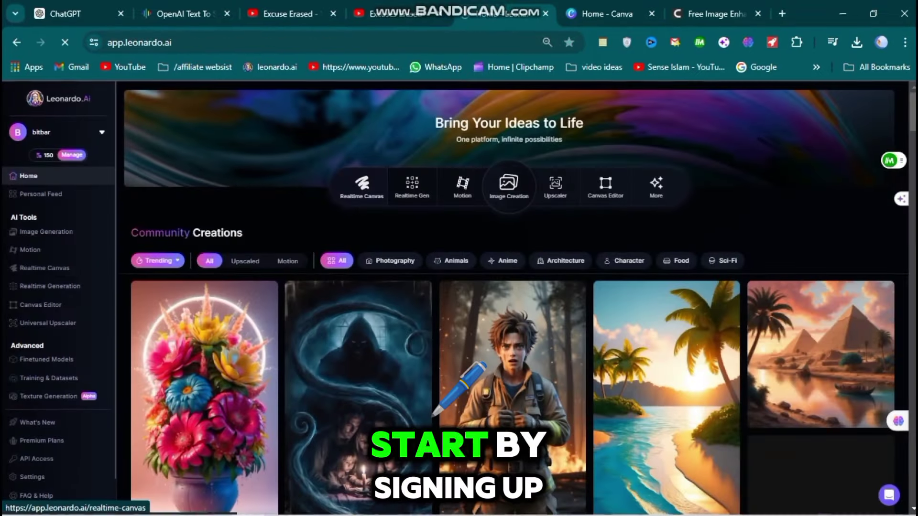
- Open Leonardo.ai's image generation workspace
scroll(509, 298, down, 4)
scroll(362, 191, up, 4)
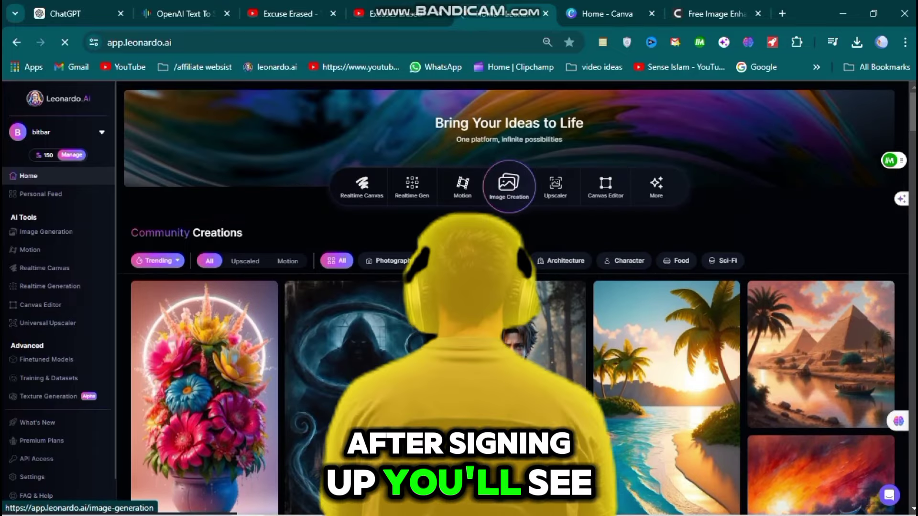
click(509, 185)
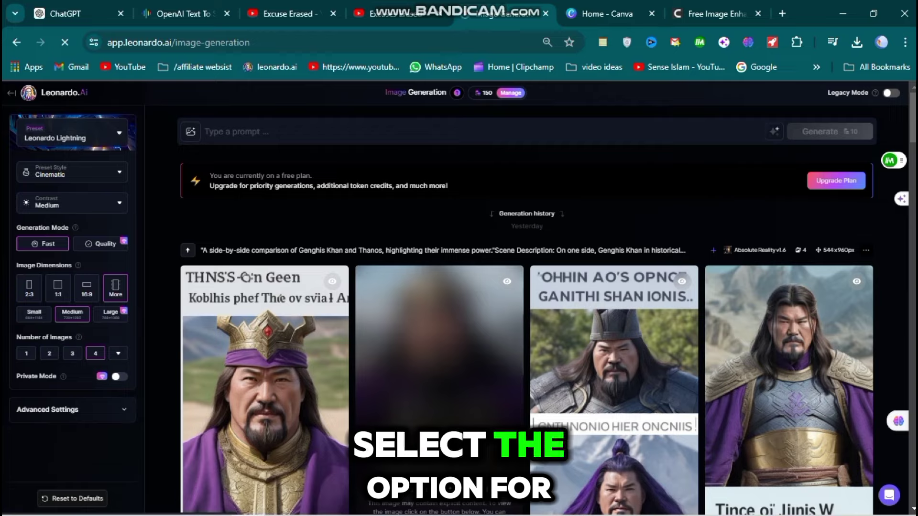
mouse_move(875, 93)
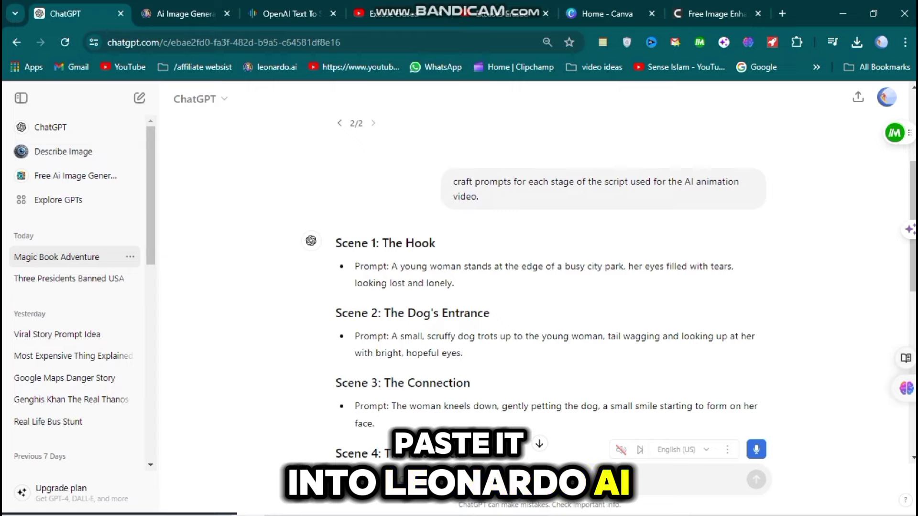
- Replace the old Nazareth prompt with the Scene 1 city-park prompt copied from ChatGPT
drag(432, 283, 453, 283)
right_click(453, 289)
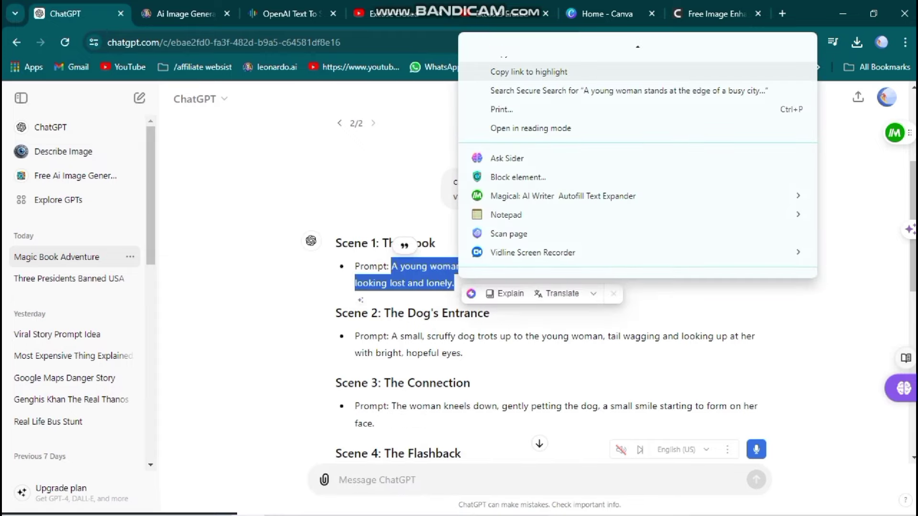
click(505, 45)
key(ctrl+Tab)
triple_click(236, 136)
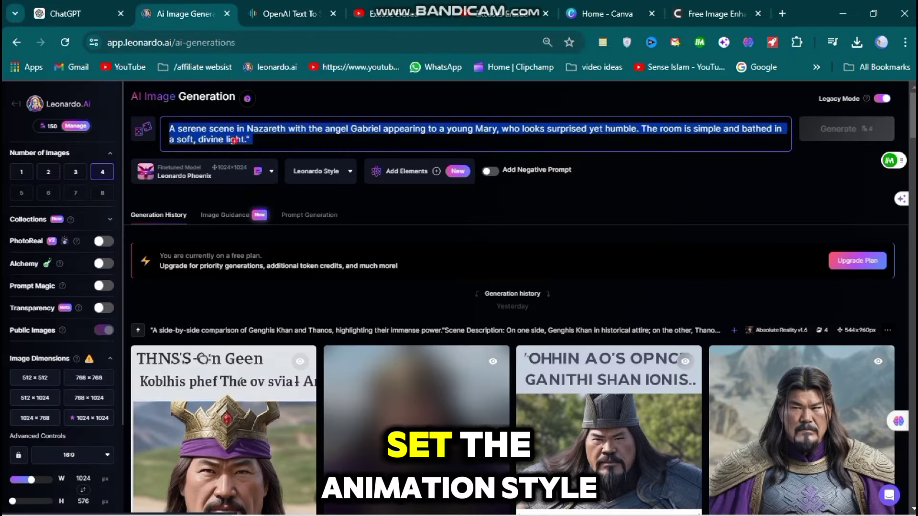
right_click(236, 139)
click(267, 240)
key(ctrl+v)
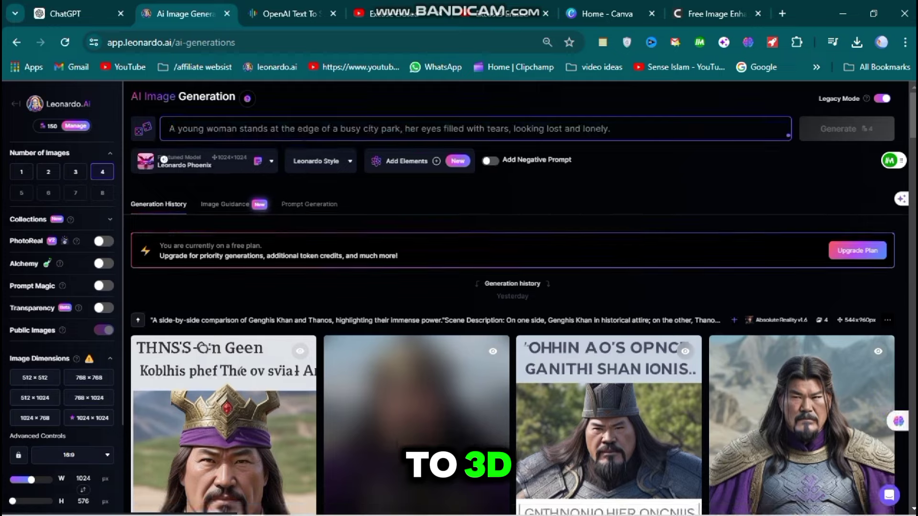
- Set generation to 2 images, the 3D Animation Style model, and 9:16 aspect ratio
click(49, 171)
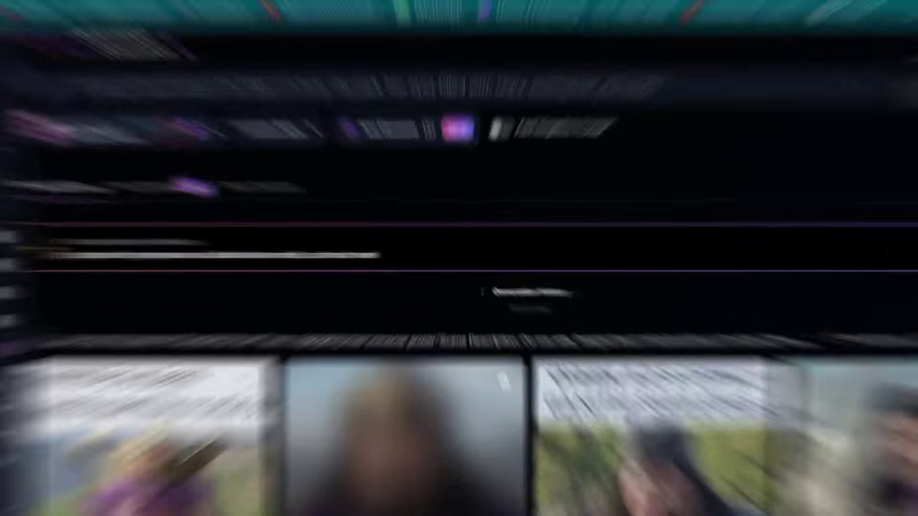
click(204, 161)
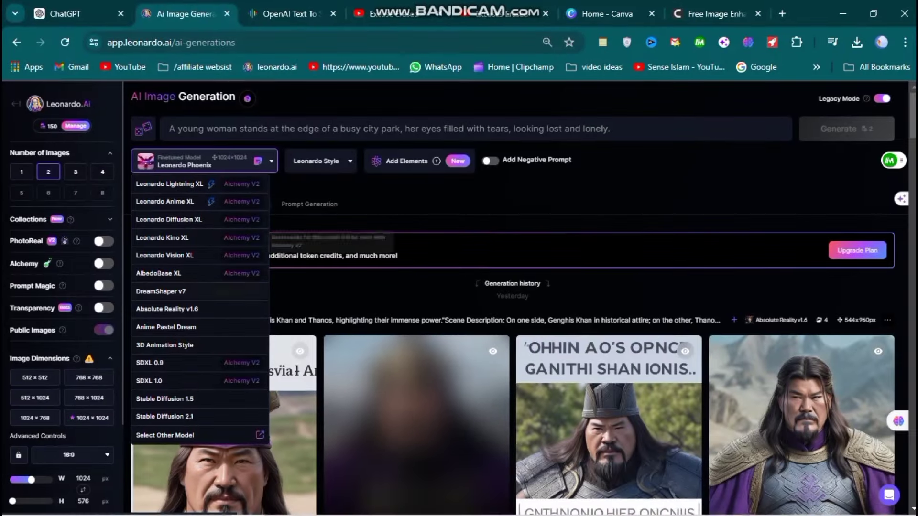
click(165, 345)
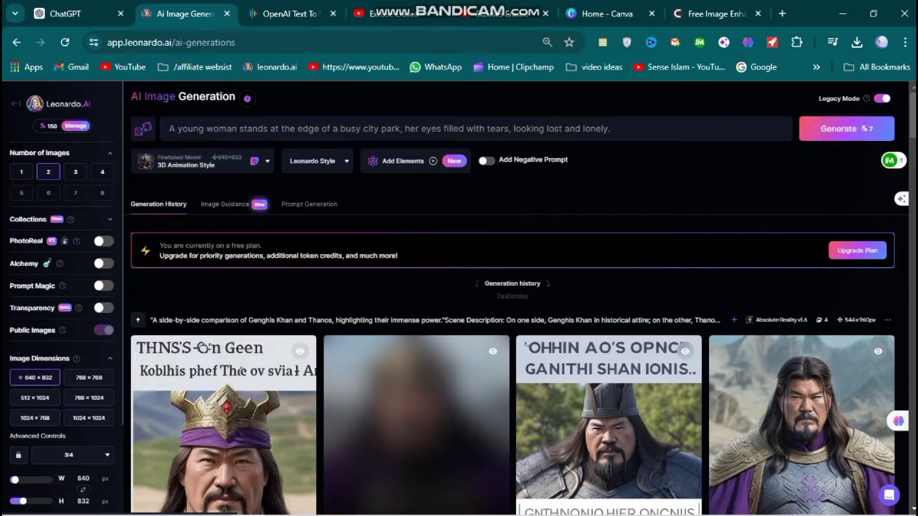
scroll(62, 287, down, 3)
click(72, 342)
key(Escape)
scroll(62, 296, up, 3)
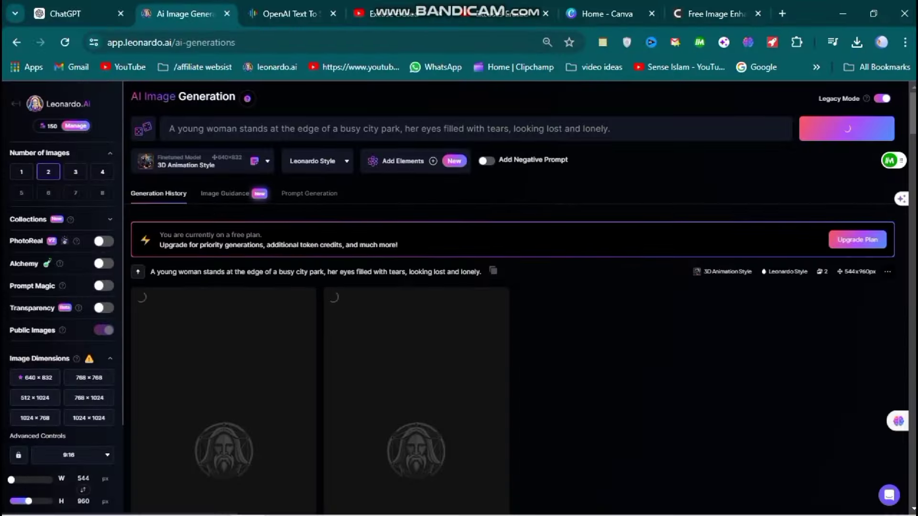
- Generate the dog scene images, add the downloaded woman JPG as image guidance, and copy the next scene prompt
scroll(519, 296, down, 2)
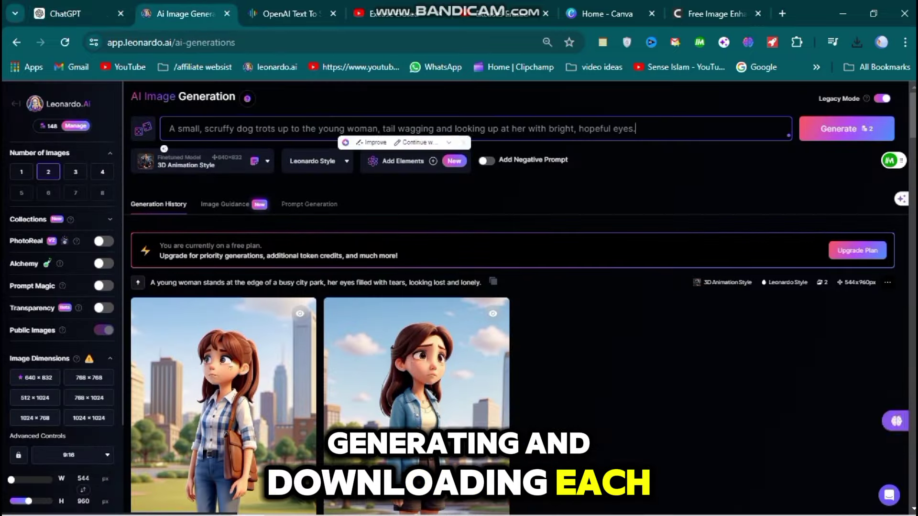
click(841, 129)
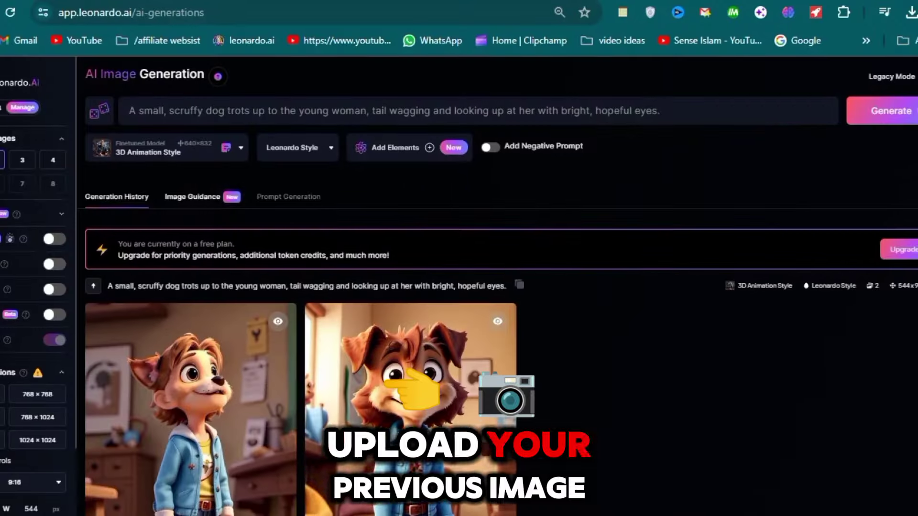
click(193, 197)
click(909, 12)
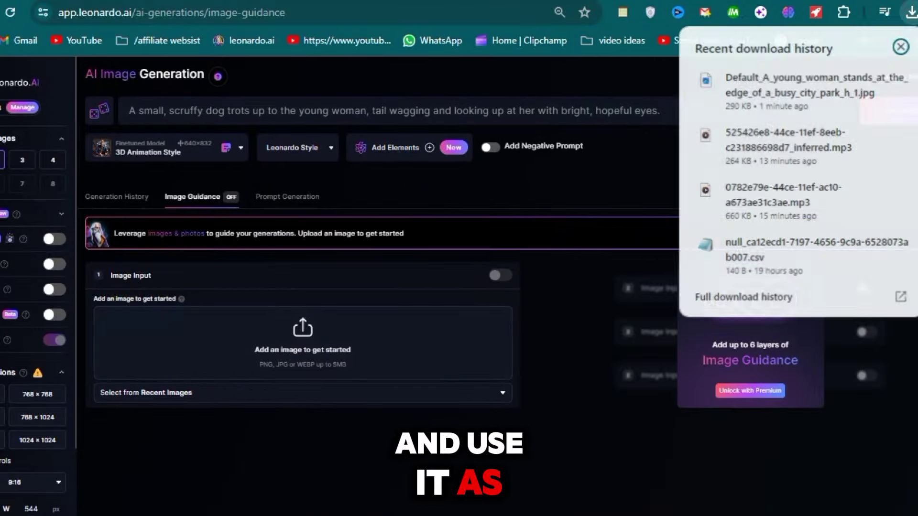
drag(813, 84, 225, 354)
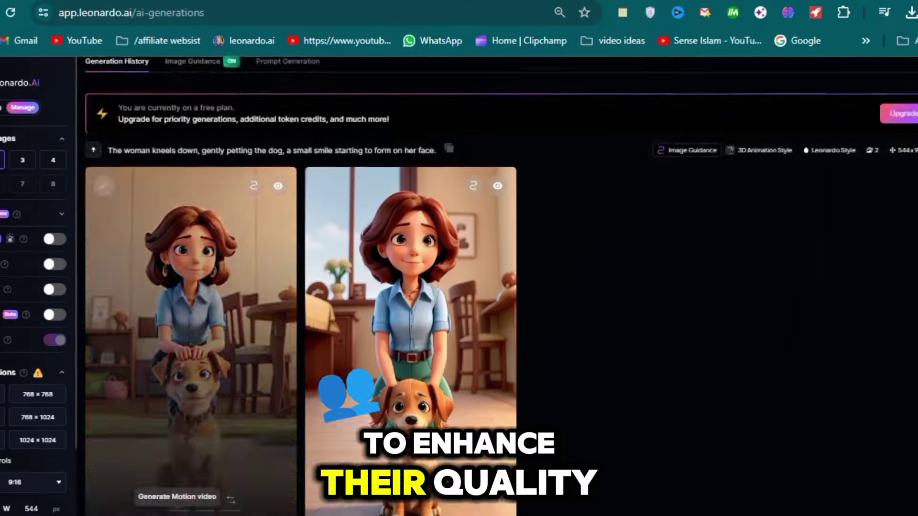
scroll(459, 287, down, 2)
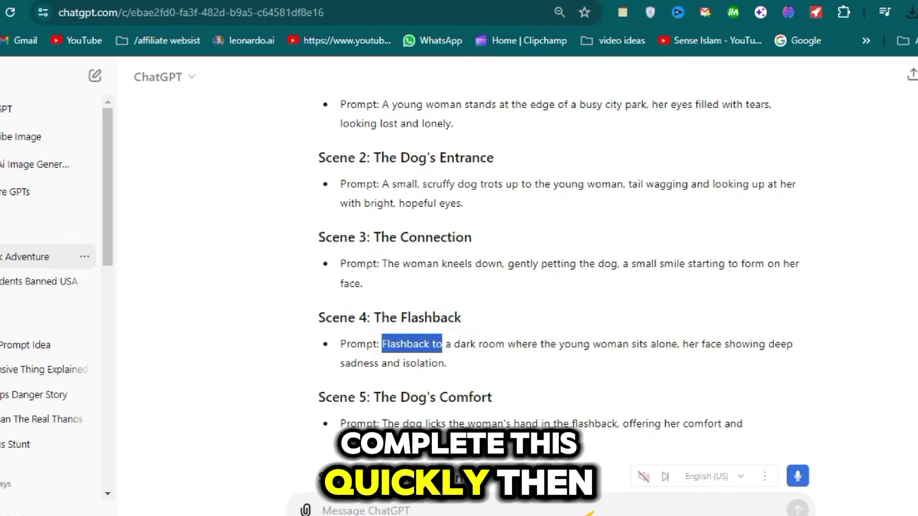
right_click(519, 356)
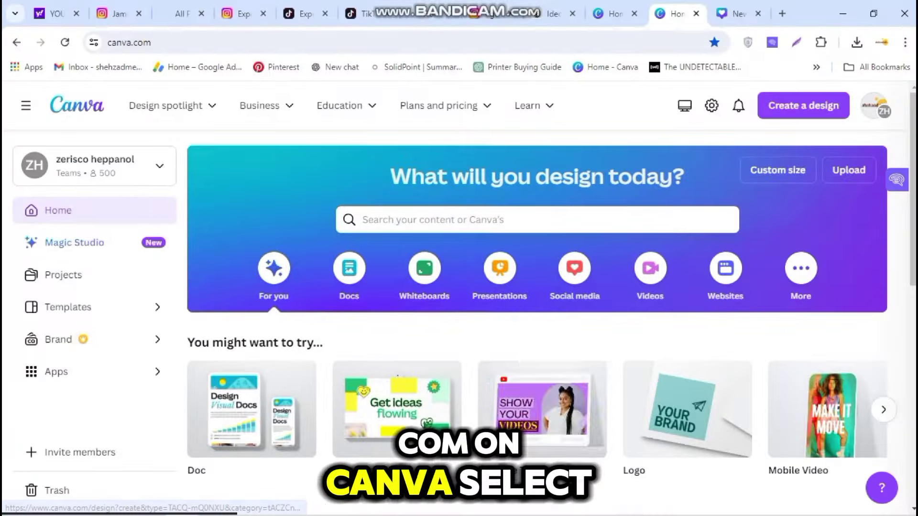
- Upscale the young woman park image 4x and add it to the mobile video design
scroll(542, 334, down, 2)
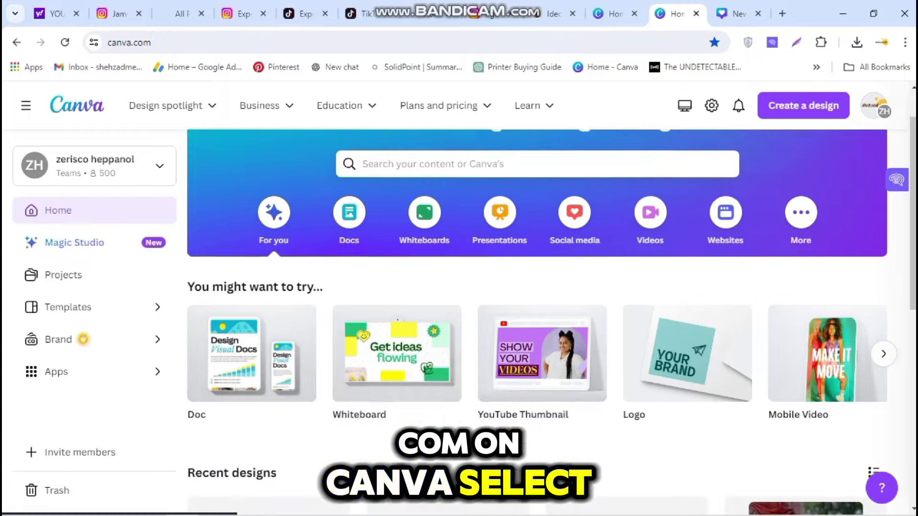
scroll(540, 315, right, 5)
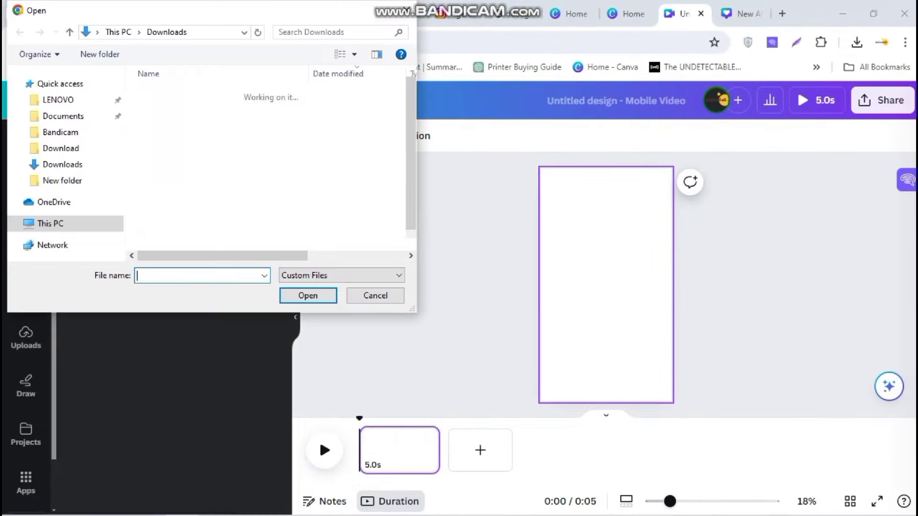
scroll(267, 172, down, 2)
scroll(268, 172, up, 2)
scroll(268, 172, down, 3)
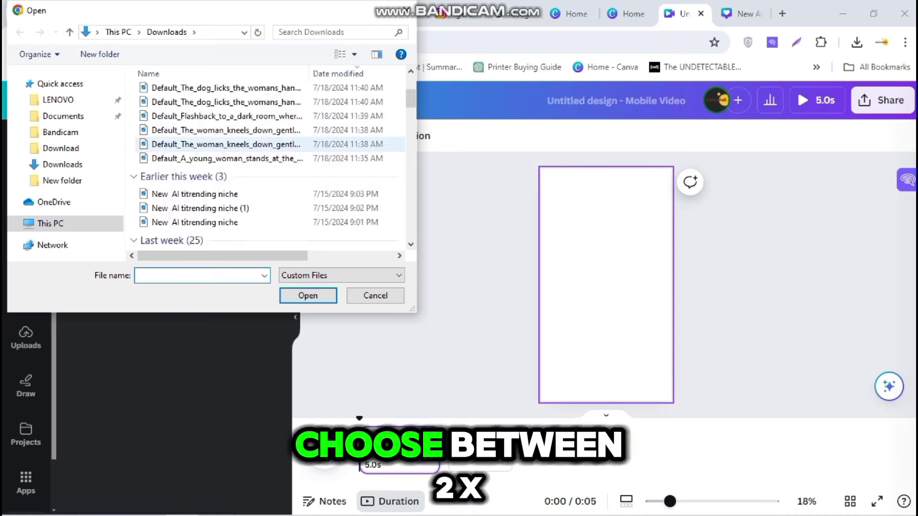
click(205, 153)
click(307, 296)
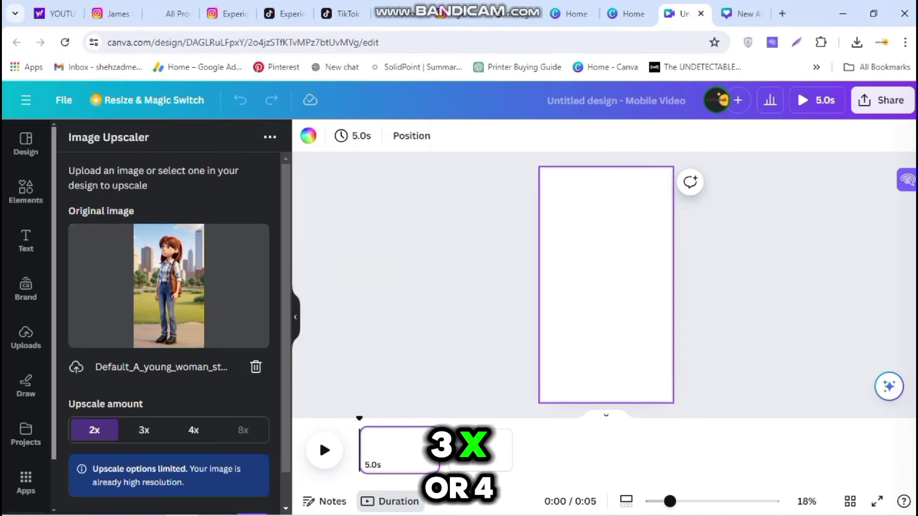
click(194, 430)
scroll(169, 334, down, 1)
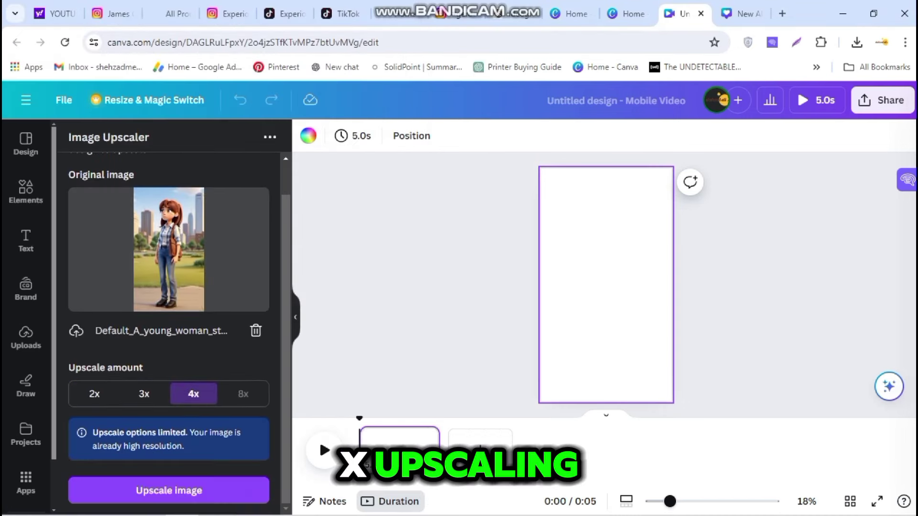
click(168, 490)
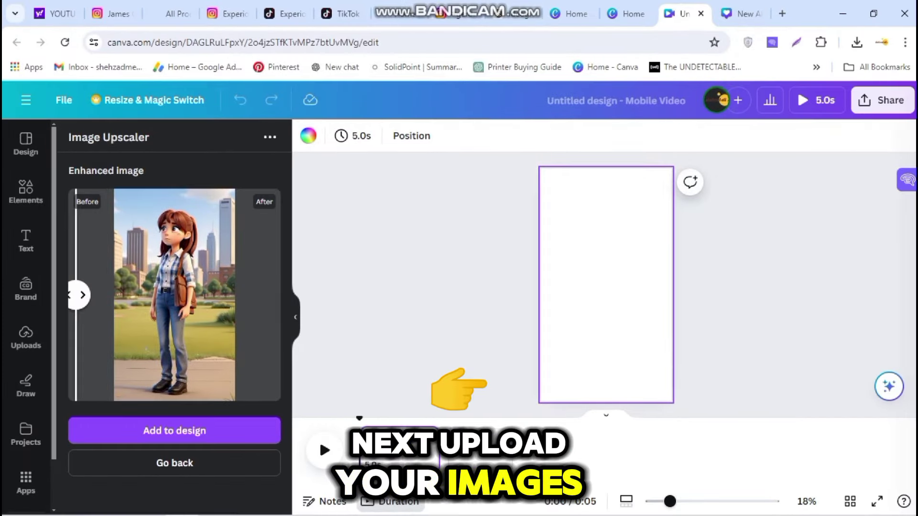
click(174, 431)
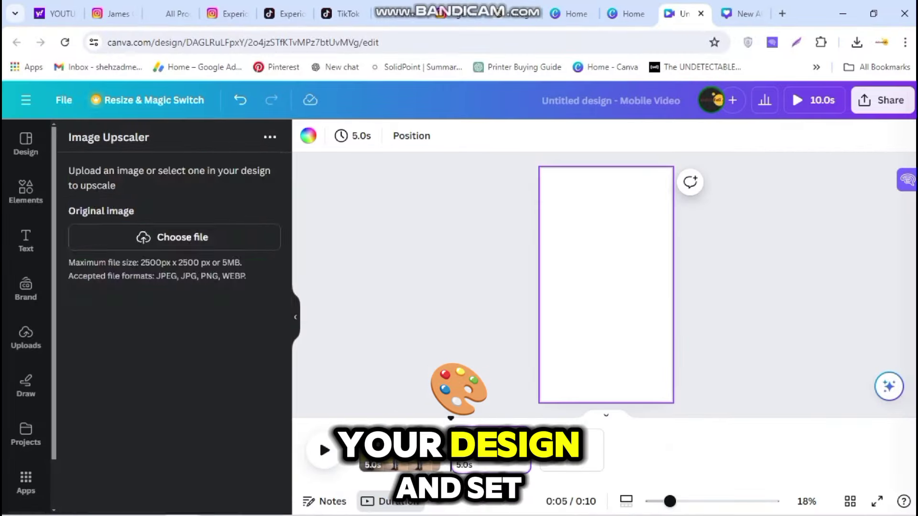
- Add the upscaled kneeling-woman image, then upload and upscale the next woman kneels image
click(182, 235)
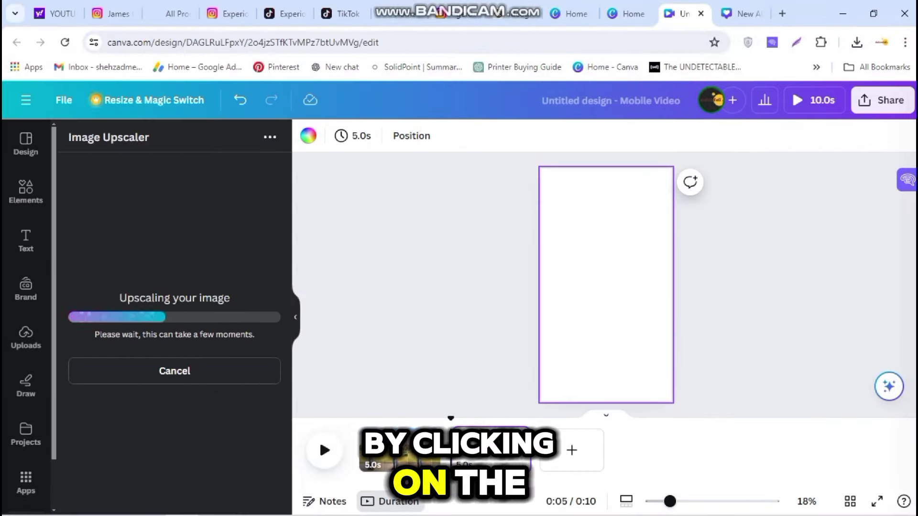
click(175, 430)
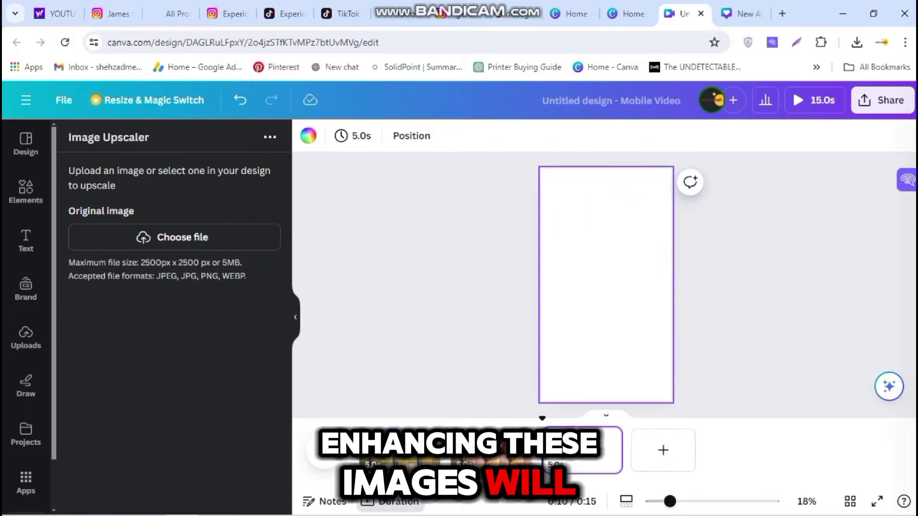
click(183, 236)
scroll(267, 177, down, 2)
click(225, 168)
key(Return)
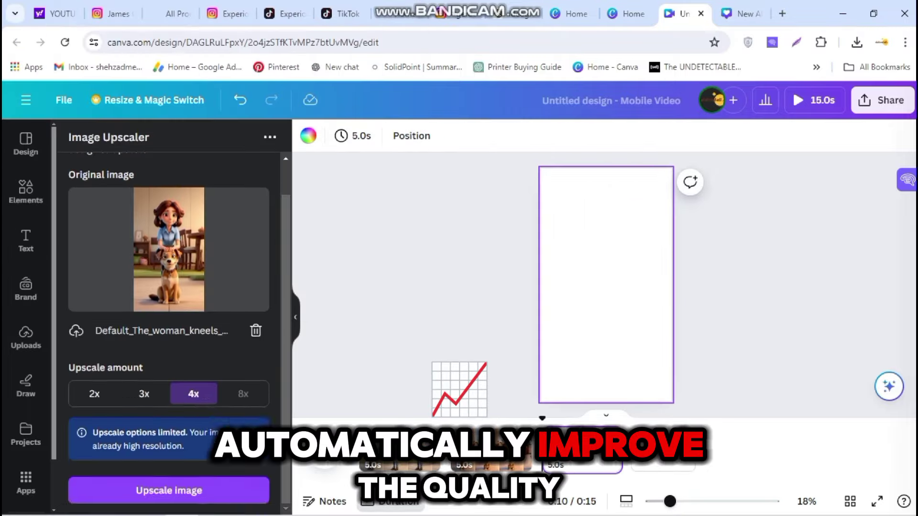
click(175, 490)
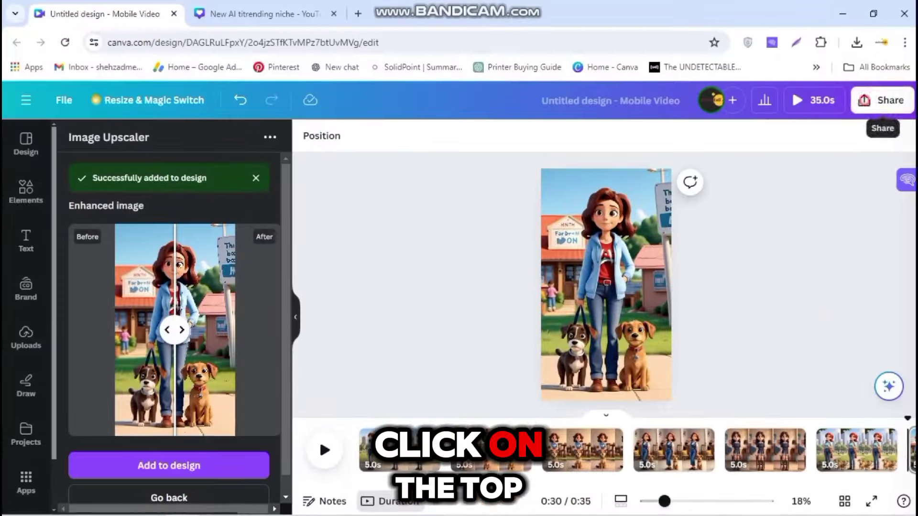
- Download all seven design pages as PNG files from Share > Download
click(881, 100)
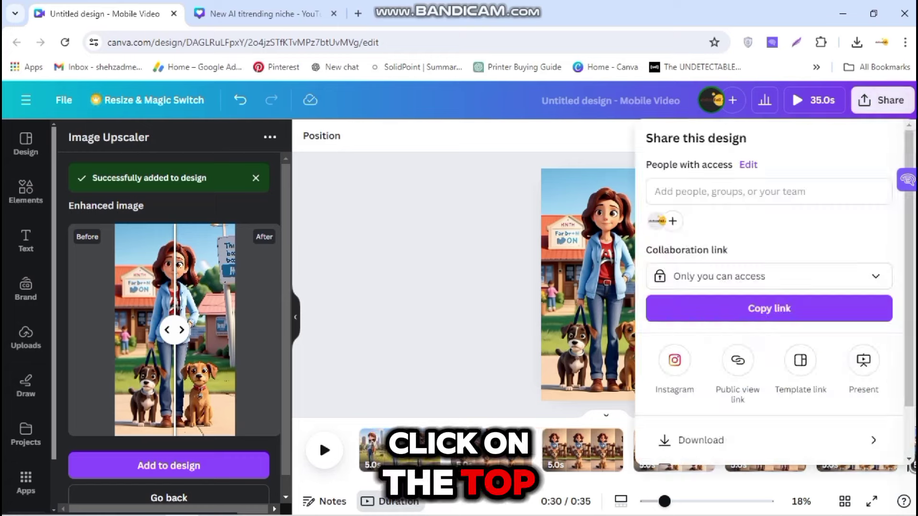
click(732, 438)
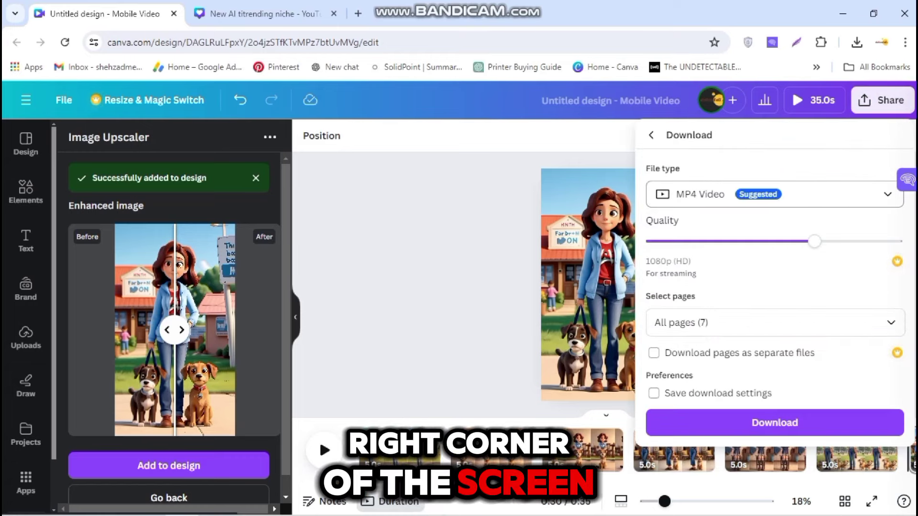
click(775, 194)
click(726, 278)
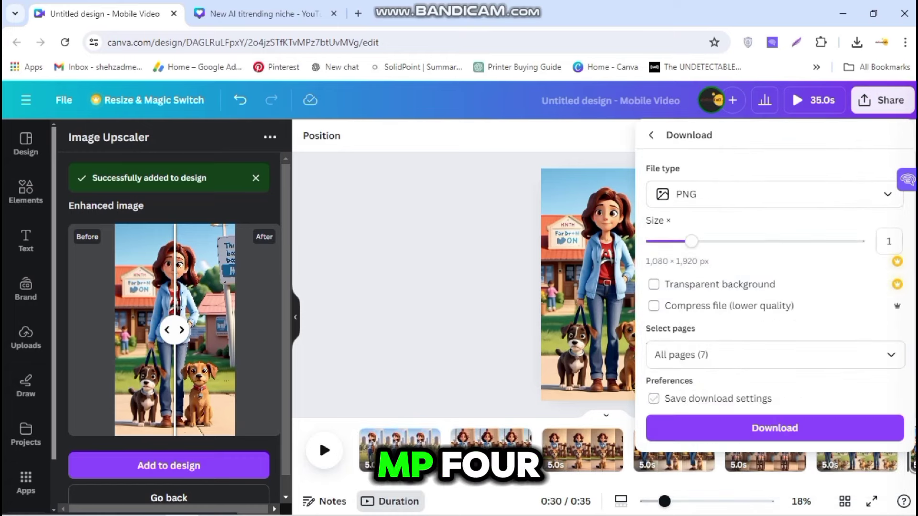
click(774, 428)
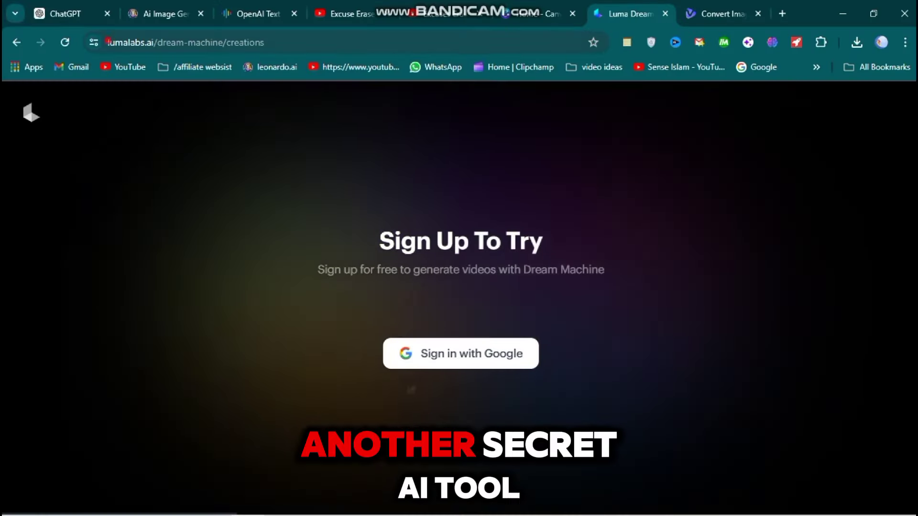
- Sign in to Luma Dream Machine with a Google account
drag(108, 43, 141, 43)
click(171, 42)
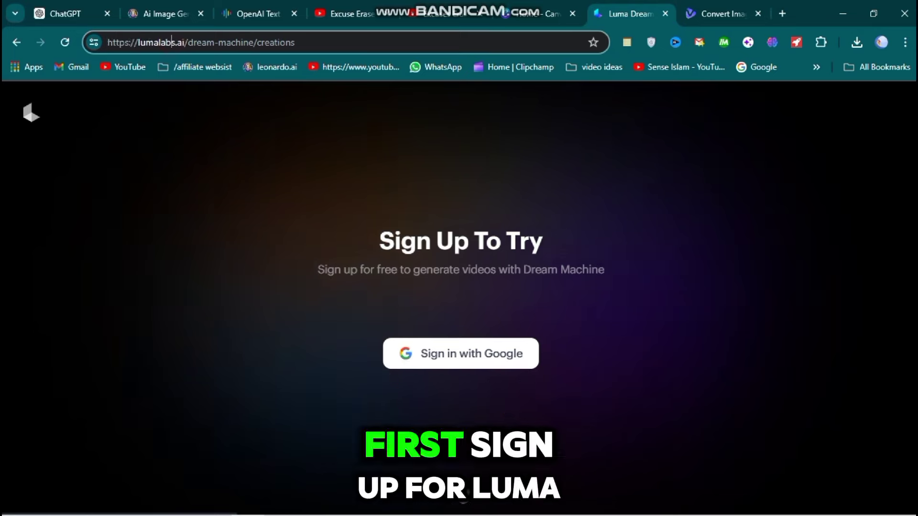
click(428, 351)
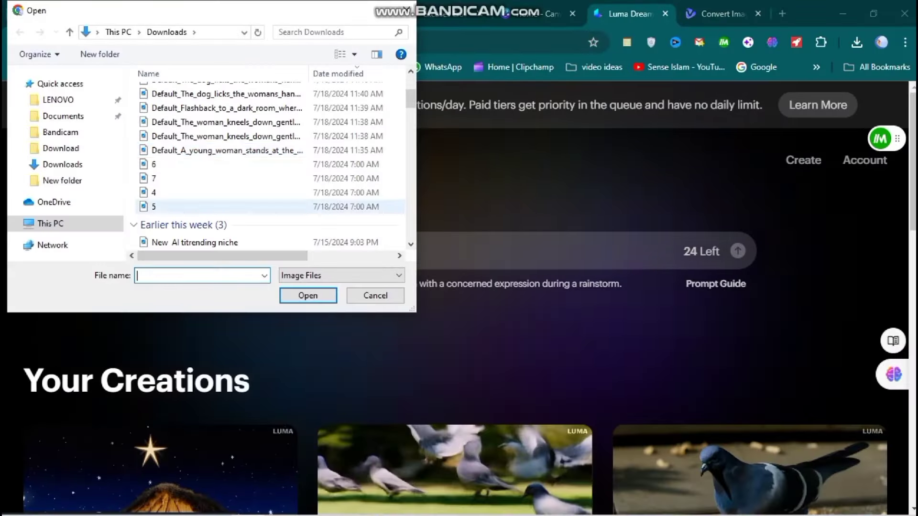
- Add the park start frame and woman-and-dog end frame, and remove the stray Prompt label
key(Return)
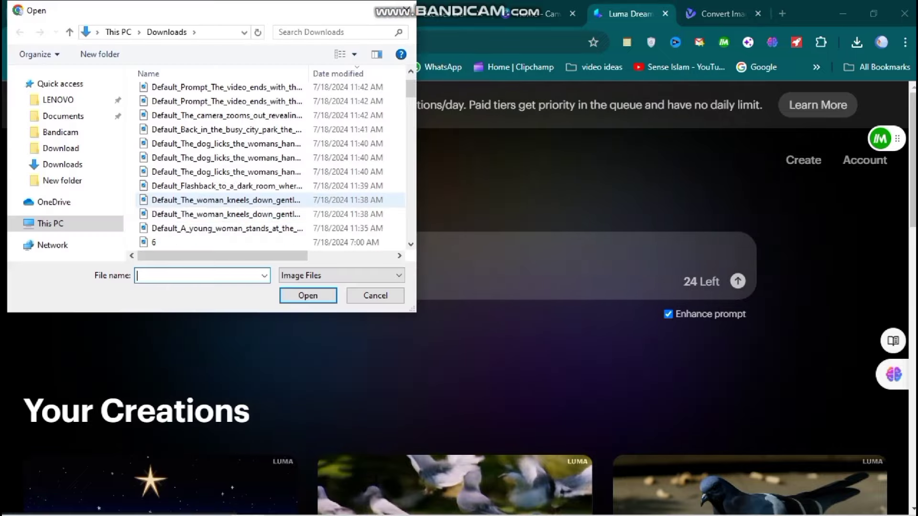
click(225, 174)
key(Return)
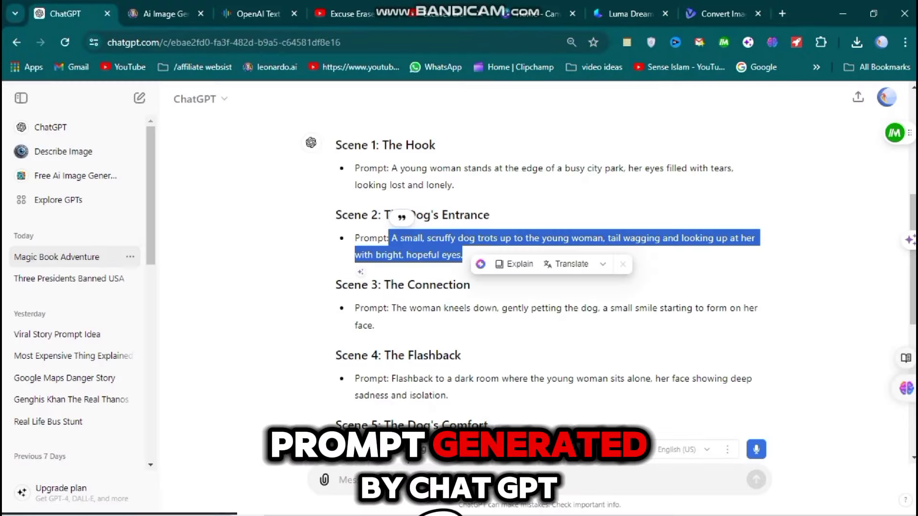
click(358, 273)
scroll(360, 272, up, 2)
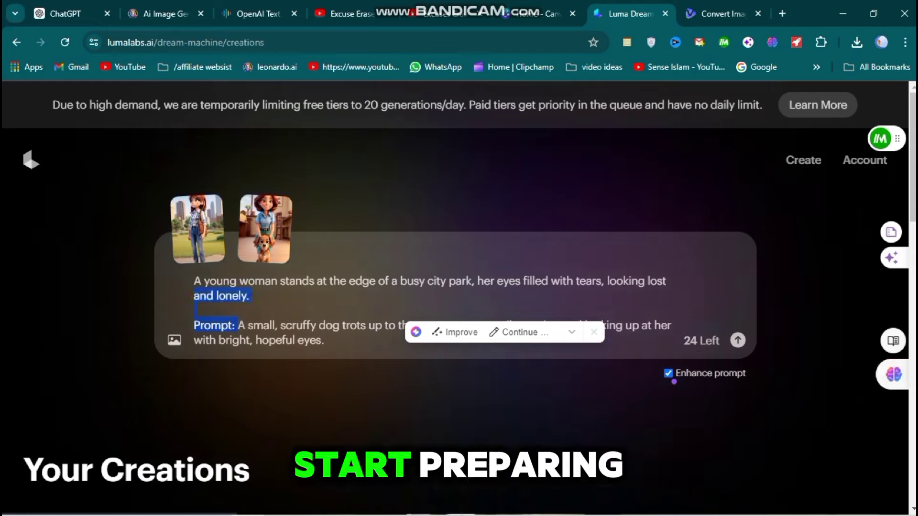
key(BackSpace)
key(BackSpace)
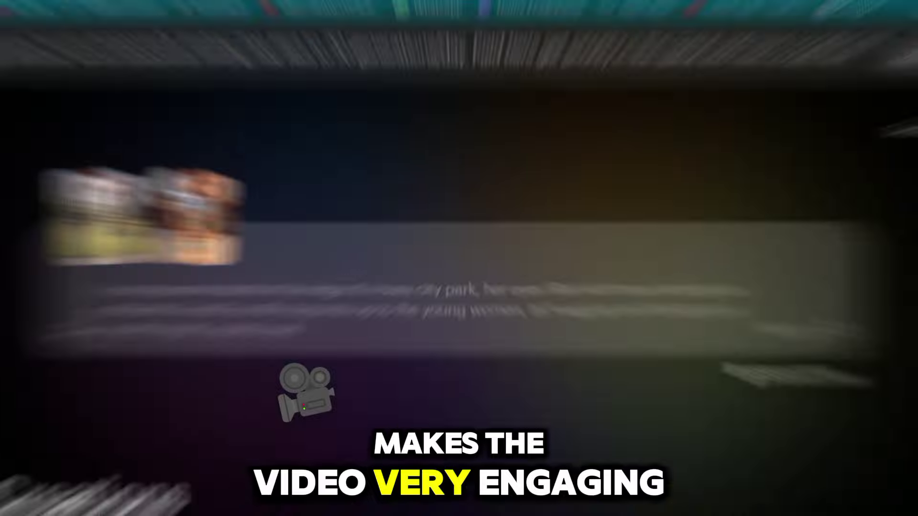
- Upload the kneeling-woman image as the new clip's start frame
scroll(459, 296, down, 5)
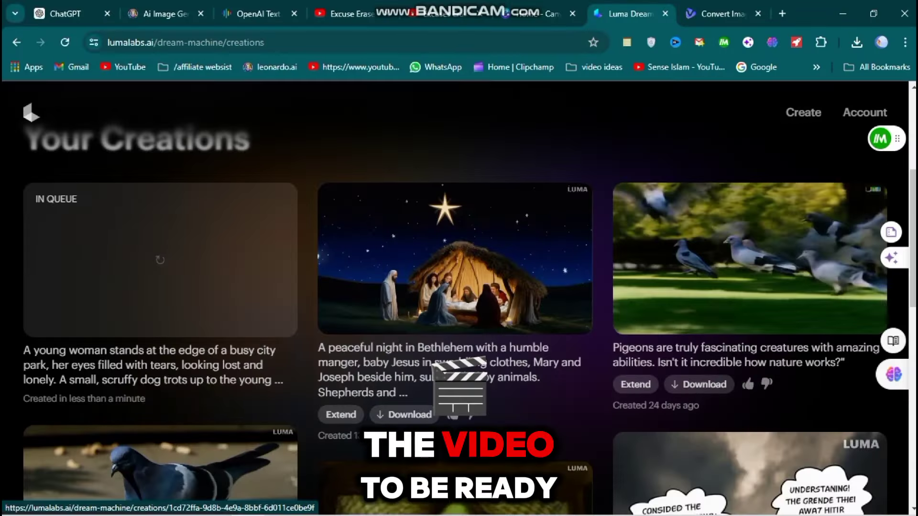
scroll(459, 296, down, 5)
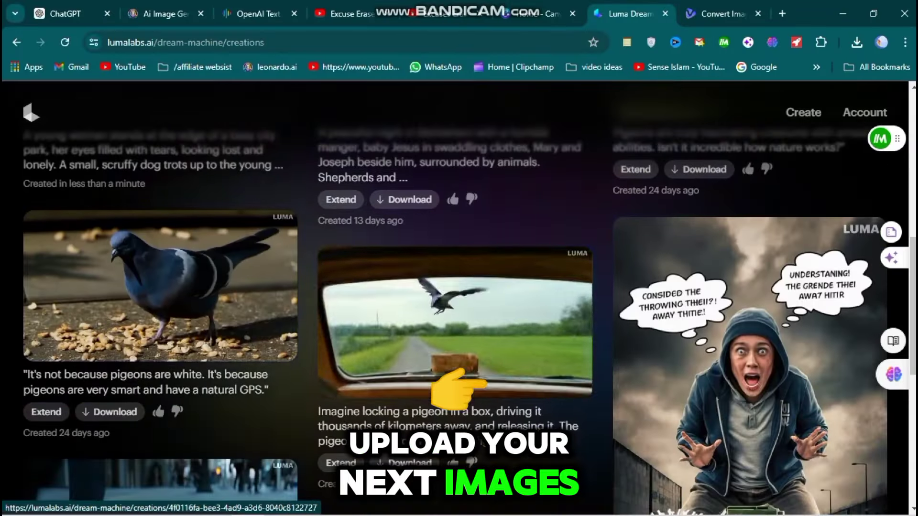
scroll(459, 297, down, 5)
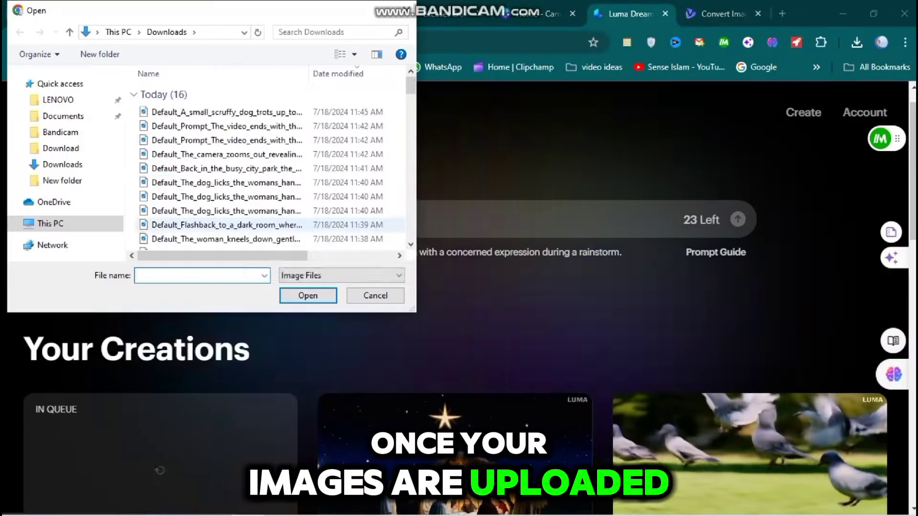
click(224, 239)
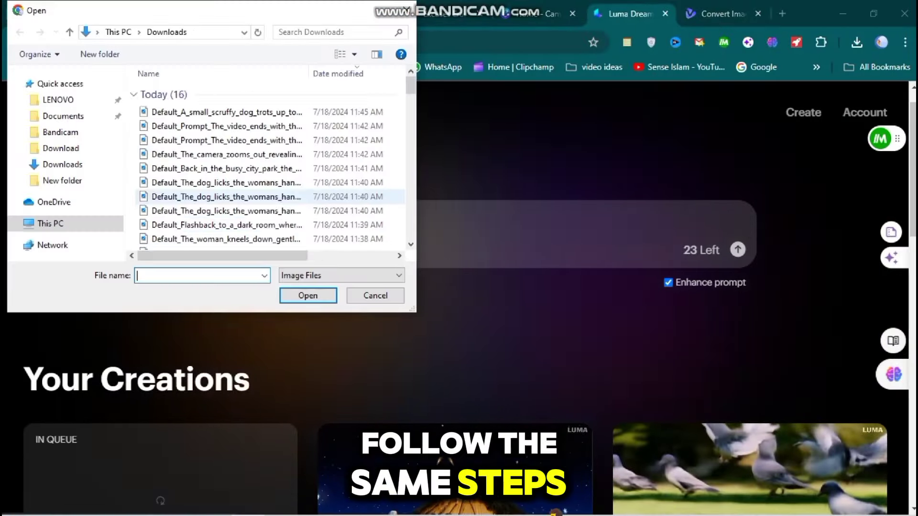
scroll(270, 167, down, 1)
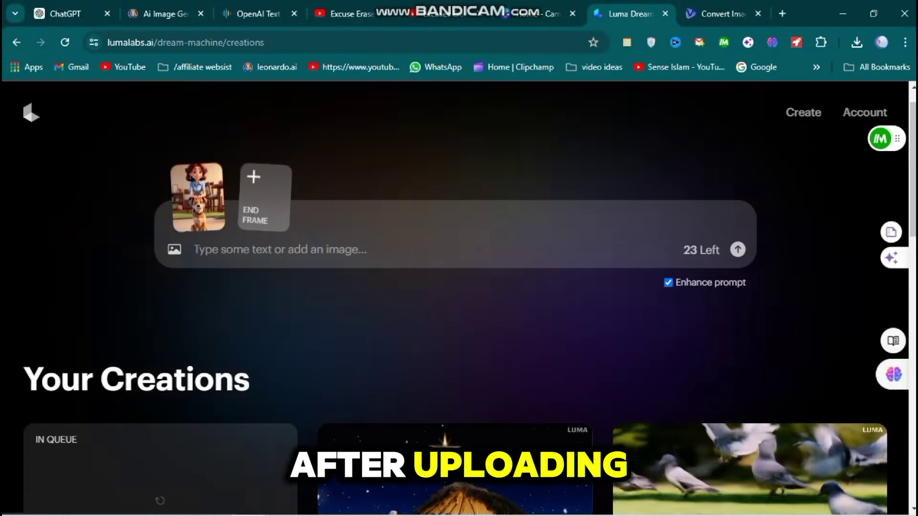
- Paste the kneeling-woman scene prompt from ChatGPT, submit it, and review the finished clips in Your Creations
key(ctrl+1)
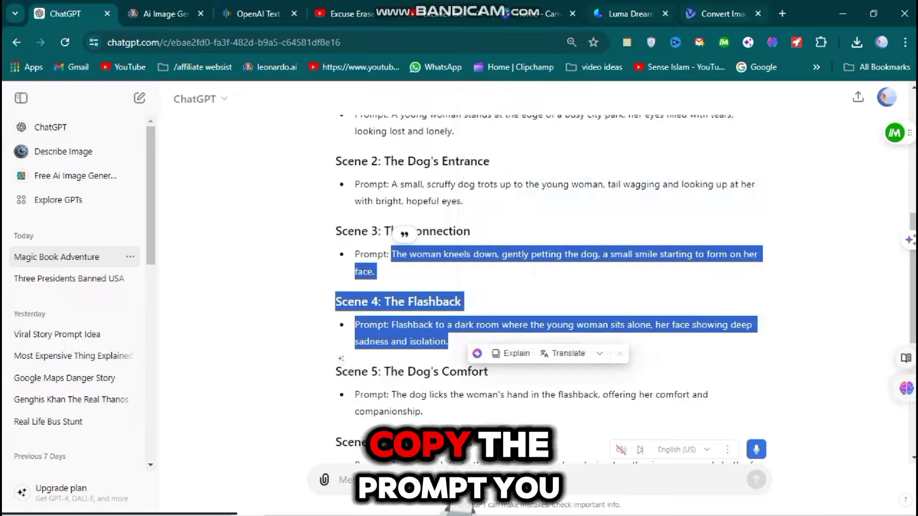
right_click(389, 245)
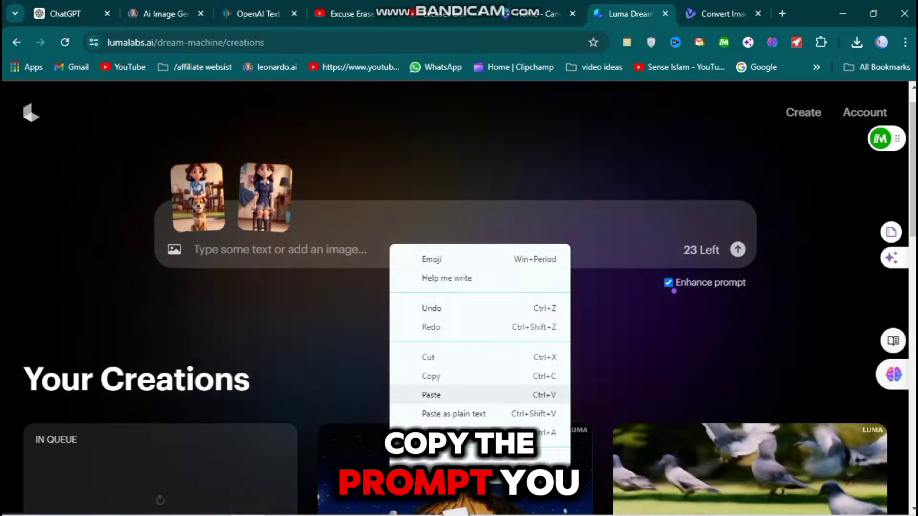
click(420, 393)
key(BackSpace)
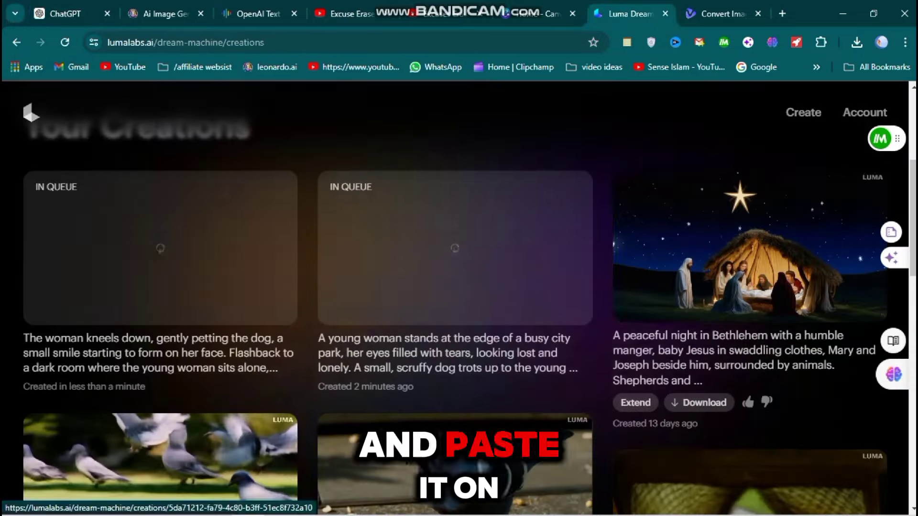
scroll(459, 287, up, 3)
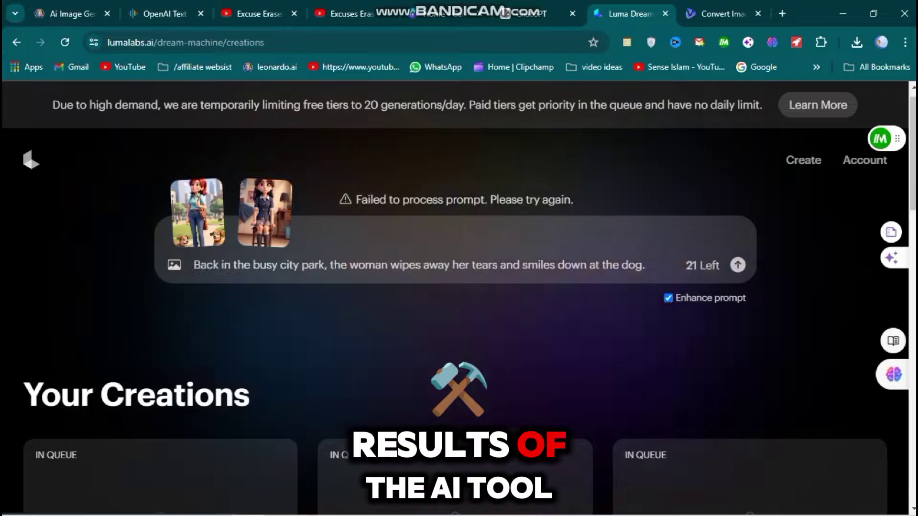
scroll(459, 296, down, 5)
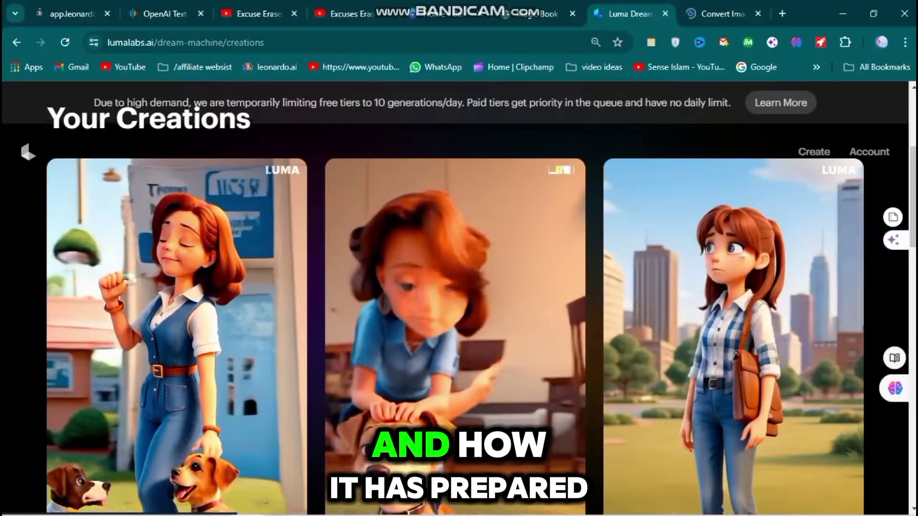
scroll(459, 296, down, 1)
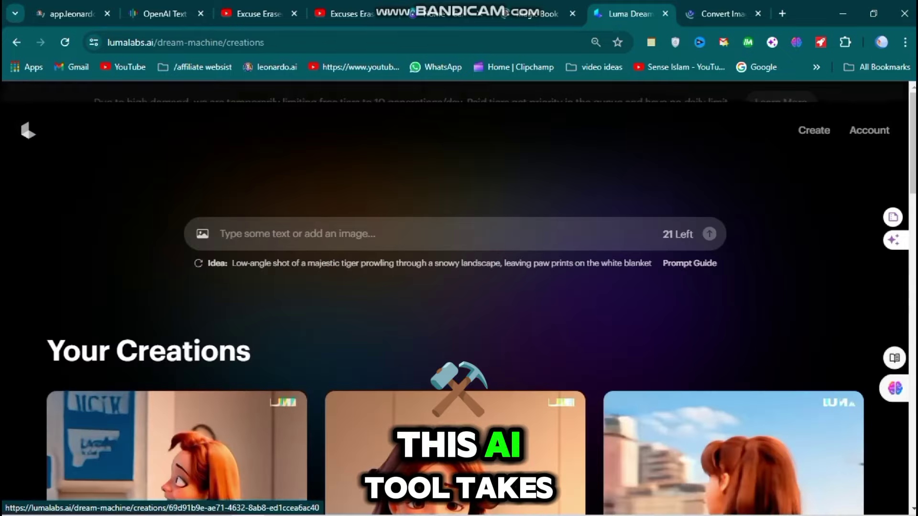
- Pick the young woman in the park image as the start frame for the next Luma clip
scroll(459, 297, down, 5)
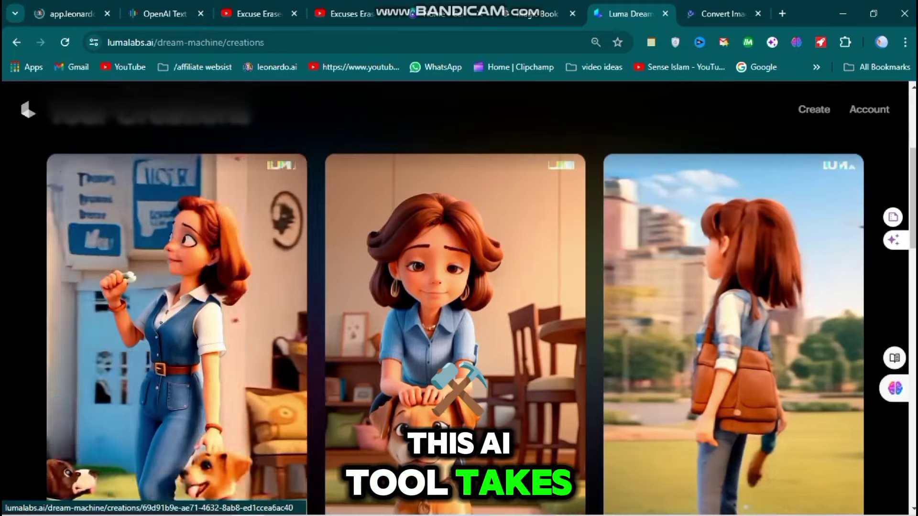
scroll(459, 297, up, 5)
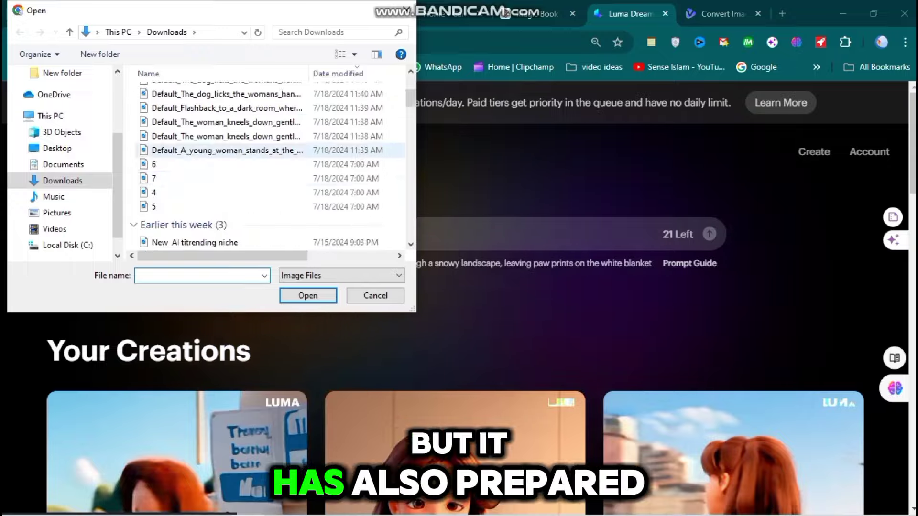
click(225, 150)
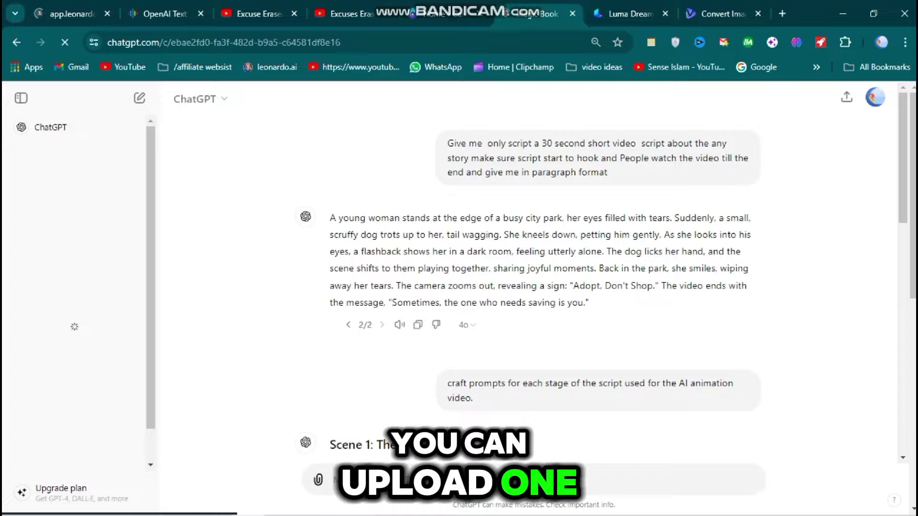
- Paste the copied scene prompt into Luma, submit it and confirm the image upload
scroll(550, 287, up, 2)
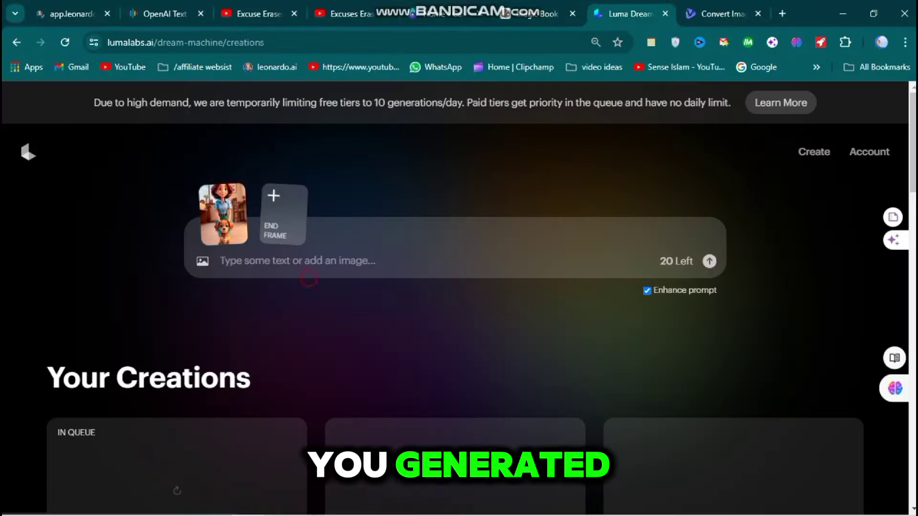
right_click(289, 263)
click(331, 413)
key(Return)
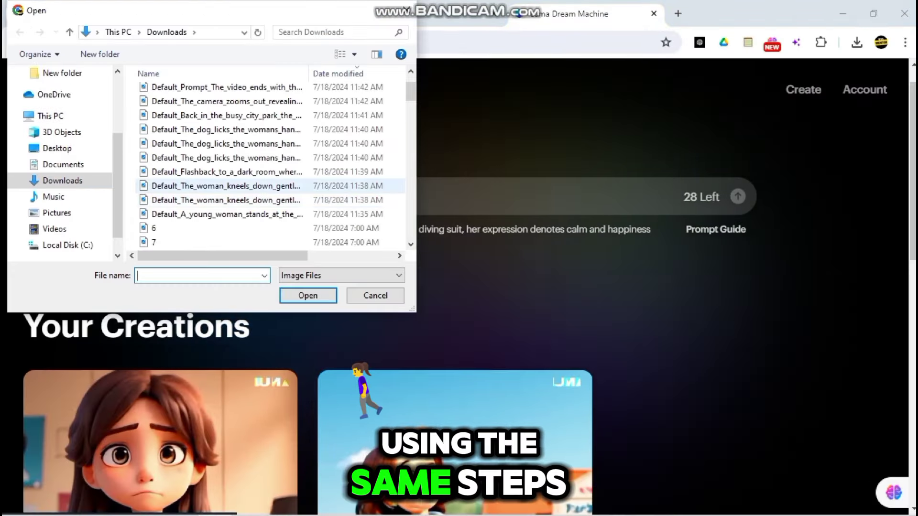
key(Return)
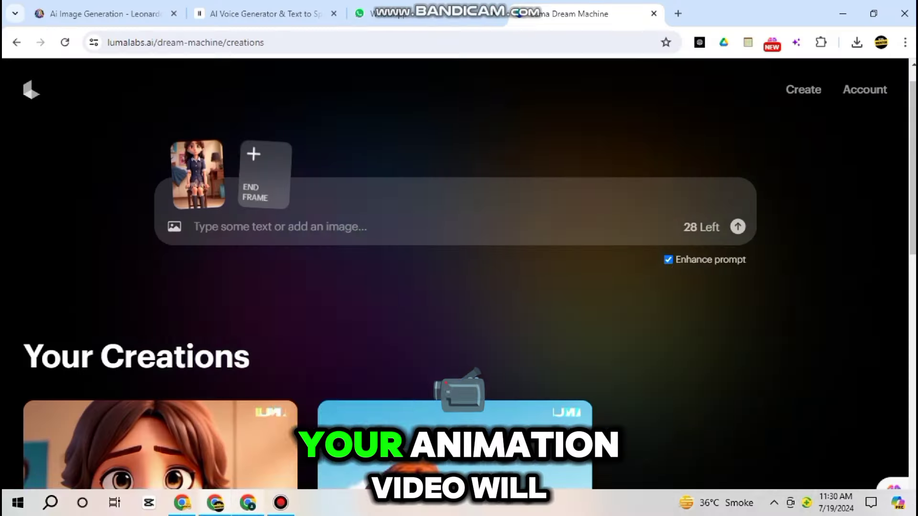
- Paste the dark-room flashback prompt and queue its video generation
right_click(274, 234)
click(297, 379)
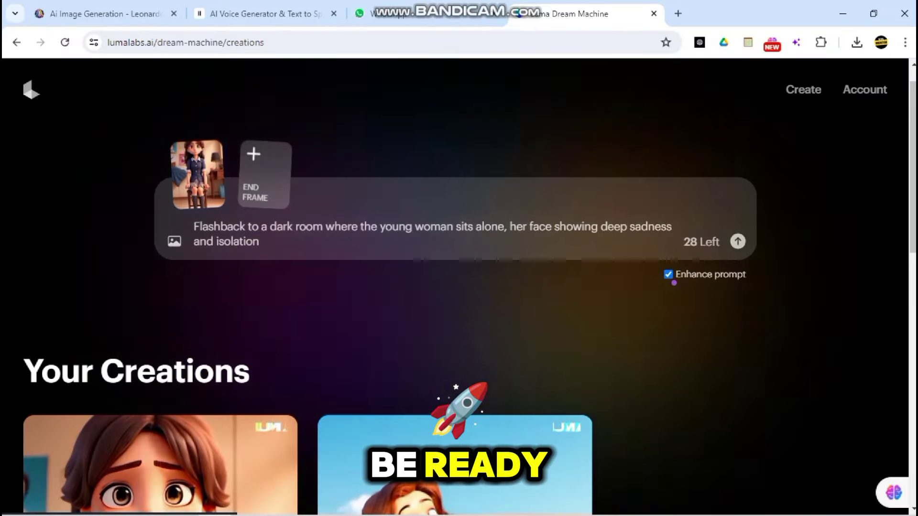
key(Return)
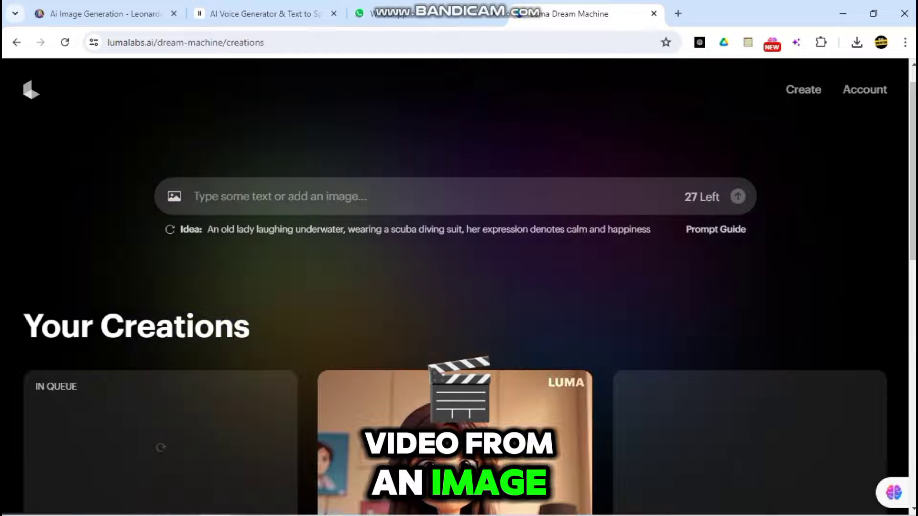
click(174, 197)
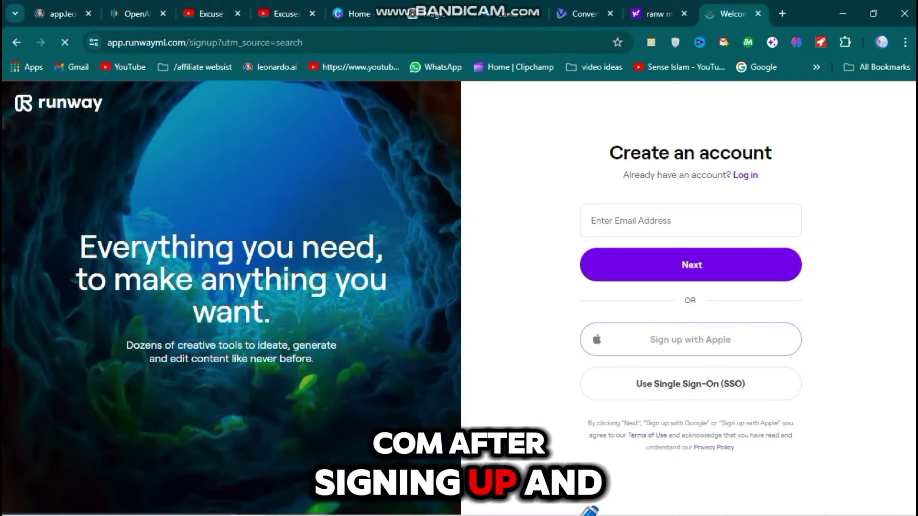
- Sign up for Runway, skip the Gen-3 Alpha intro and browse assets in Gen-2 Text/Image to Video
click(639, 199)
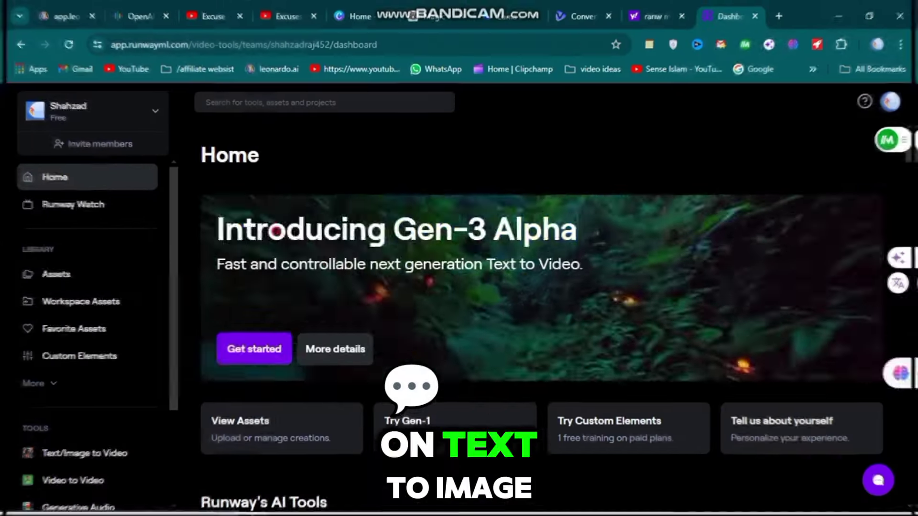
scroll(543, 306, down, 6)
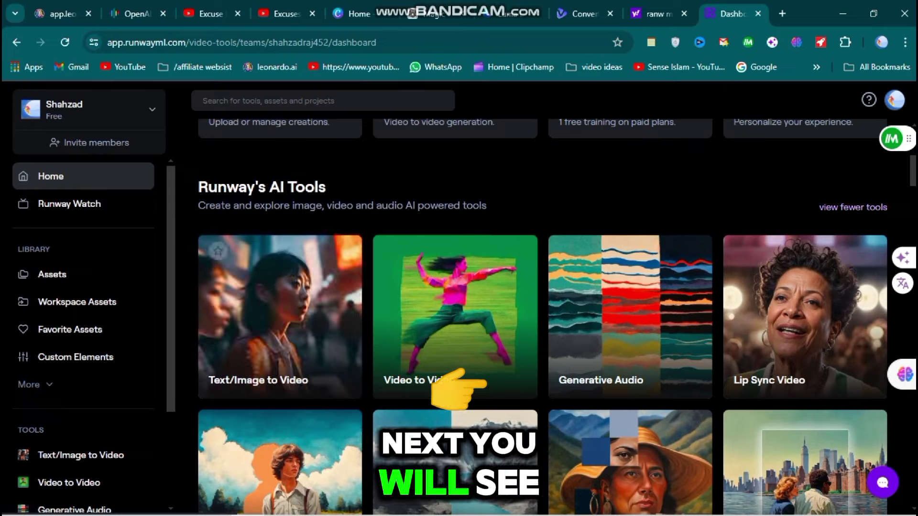
scroll(542, 306, down, 2)
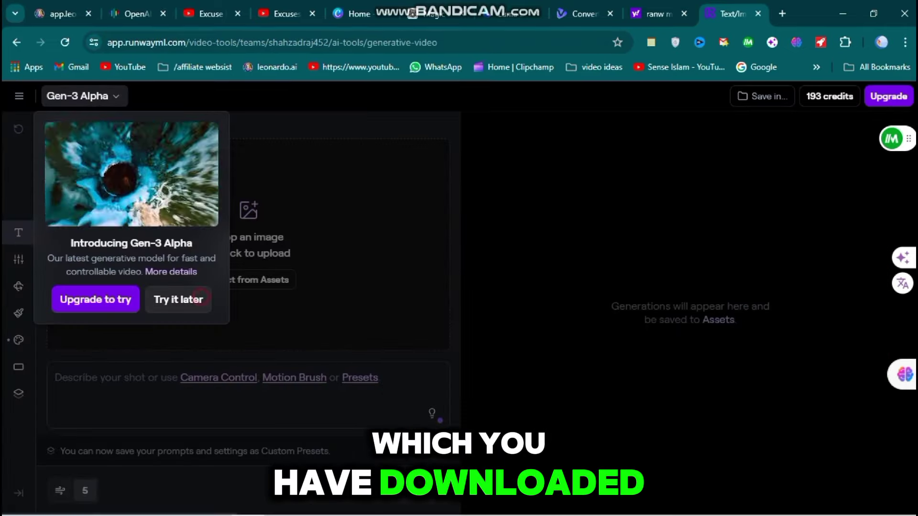
key(Escape)
click(259, 280)
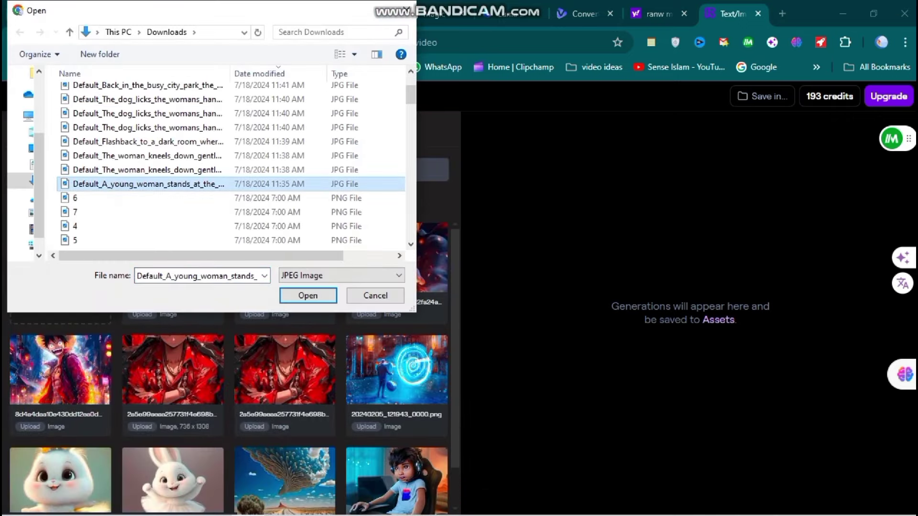
- Upload the young-woman park JPG, close the Motion Brush hint and generate a 4s Gen-2 clip
key(Return)
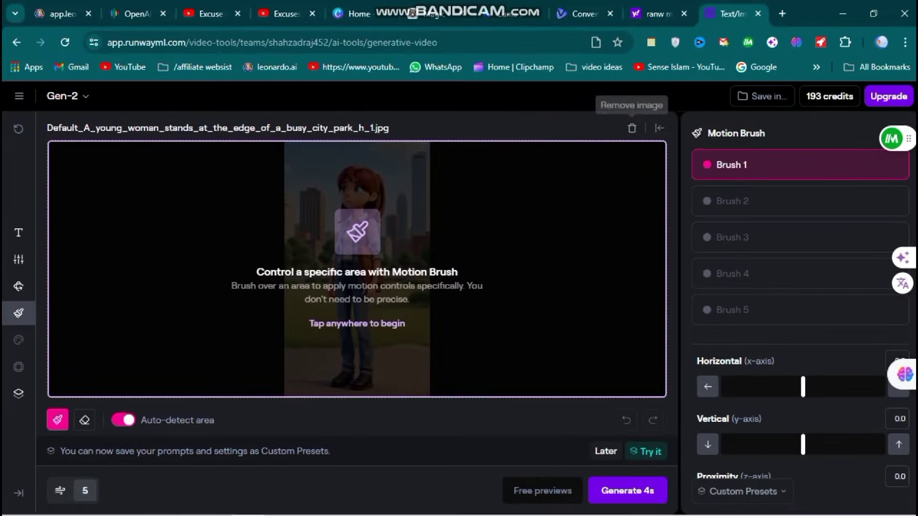
click(660, 128)
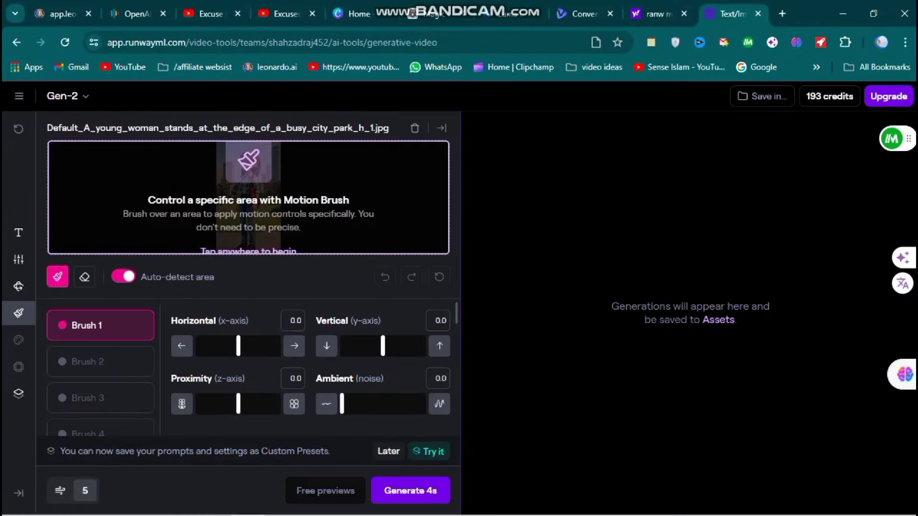
click(282, 249)
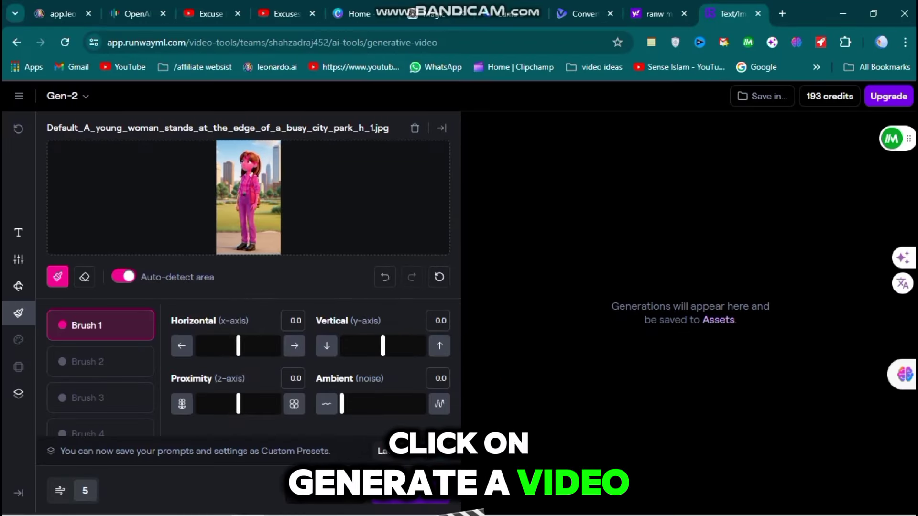
click(410, 491)
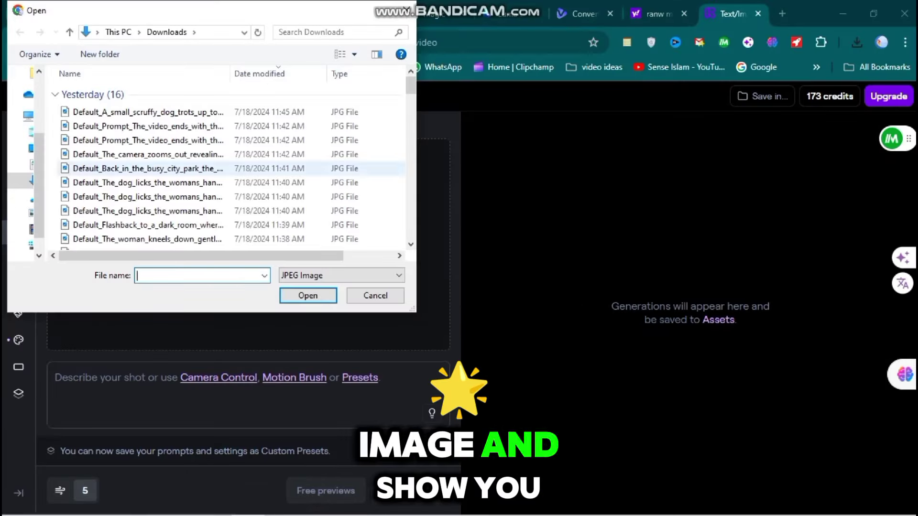
scroll(229, 177, down, 3)
click(184, 136)
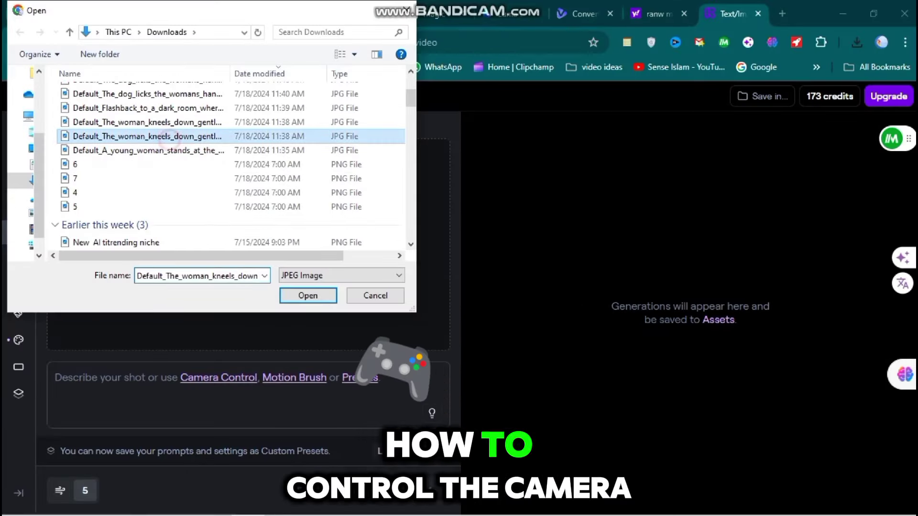
- Use the kneeling-woman image as input with camera zoom 5.7 and tilt 3.7
click(308, 295)
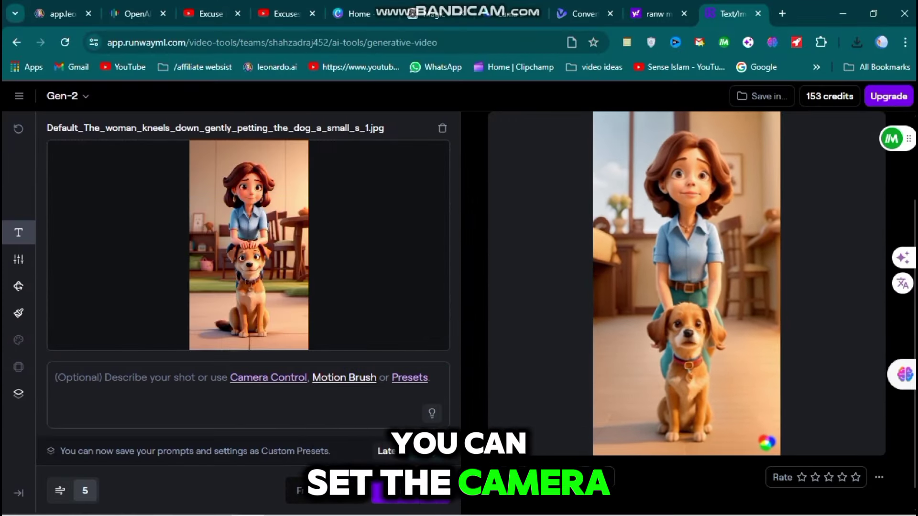
click(268, 377)
scroll(249, 373, down, 1)
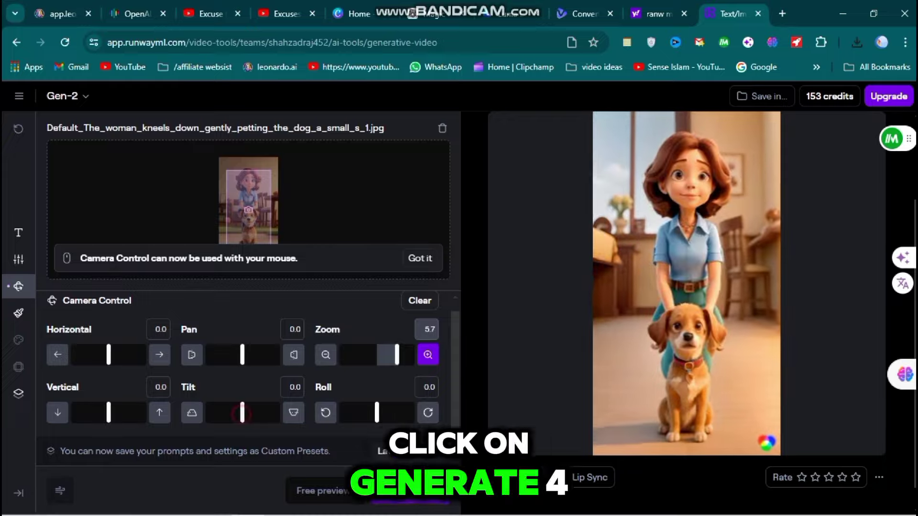
drag(241, 413, 256, 412)
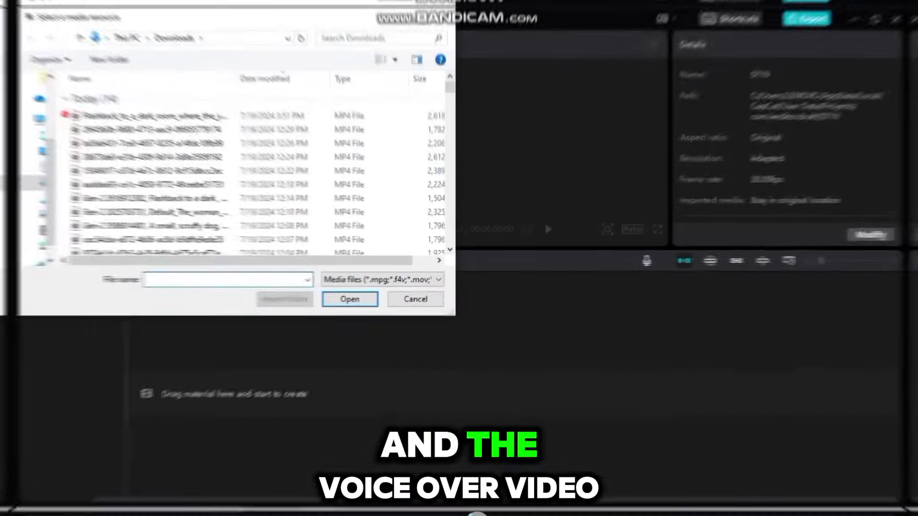
- Import the scene clips and voiceover MP3, then lay the clips over the voiceover on the timeline
drag(55, 96, 186, 189)
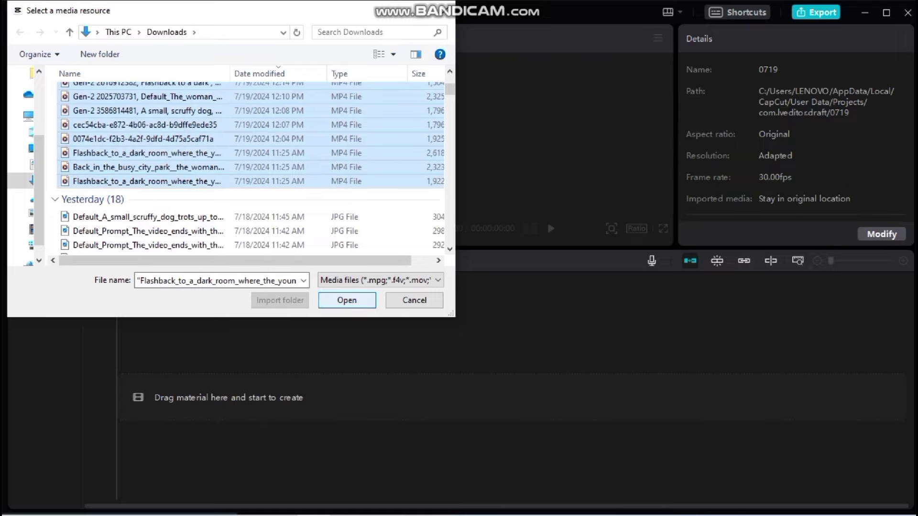
click(346, 300)
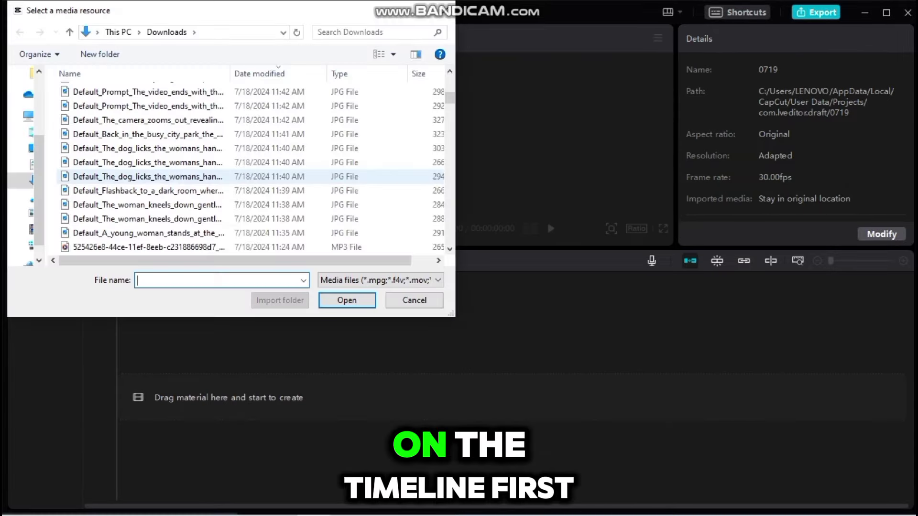
scroll(191, 167, down, 2)
double_click(144, 140)
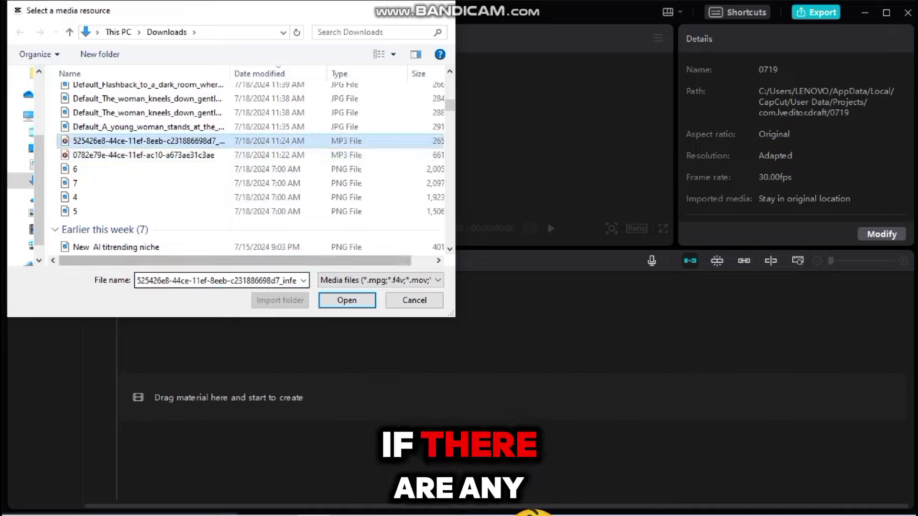
click(352, 217)
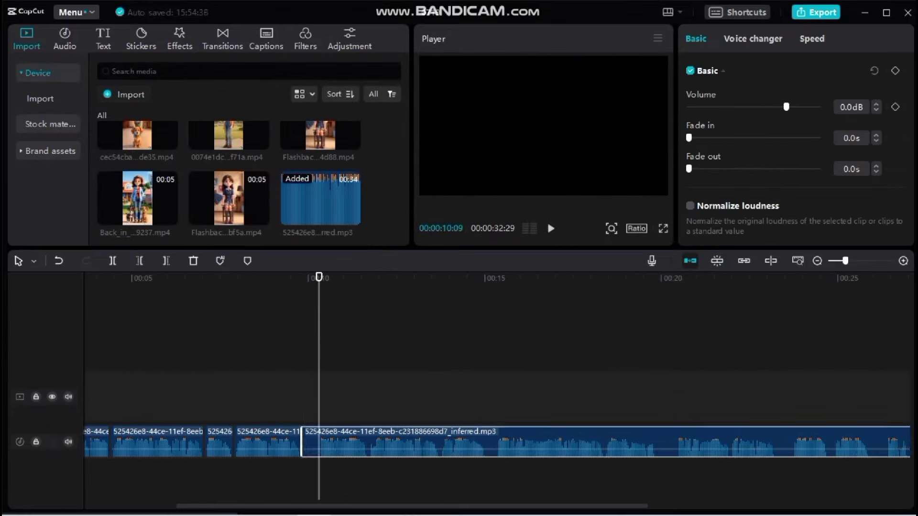
click(389, 409)
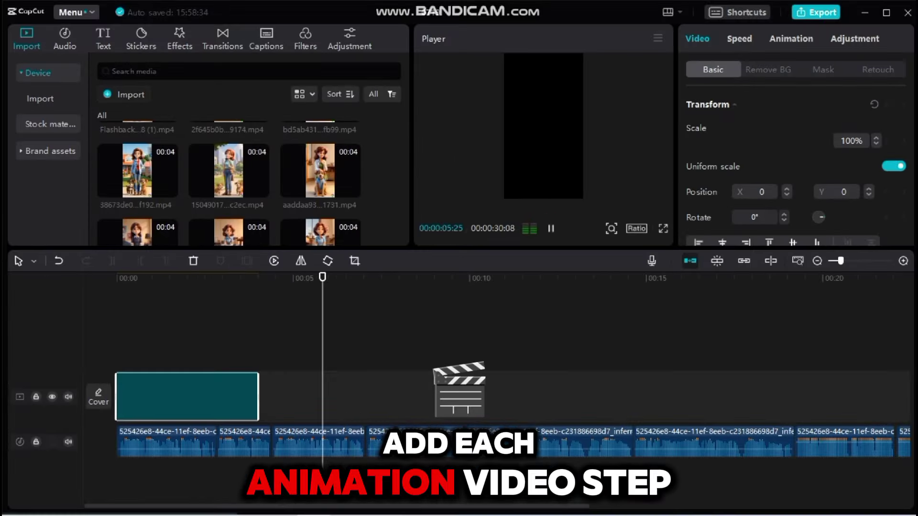
click(169, 188)
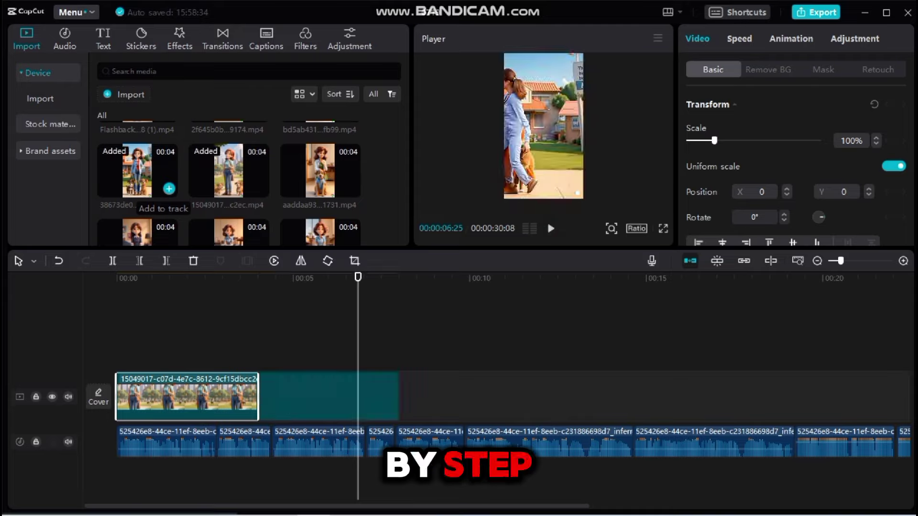
click(282, 278)
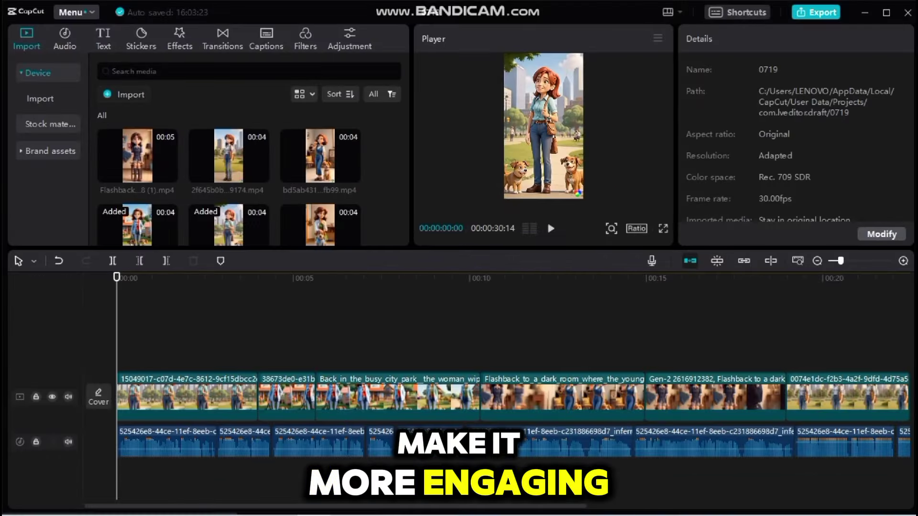
- Add a Dissolve transition between clips, plus Leak 1 and a full-length Vignette effect
click(222, 40)
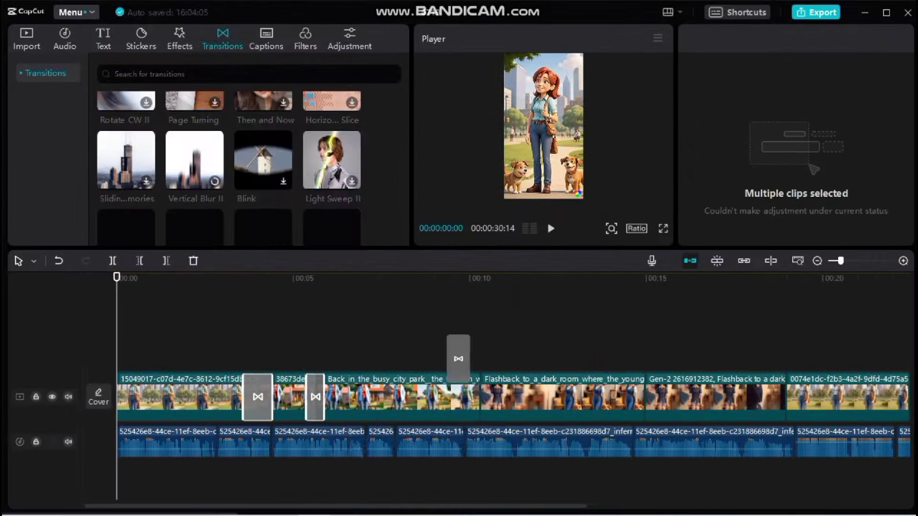
drag(189, 139, 322, 397)
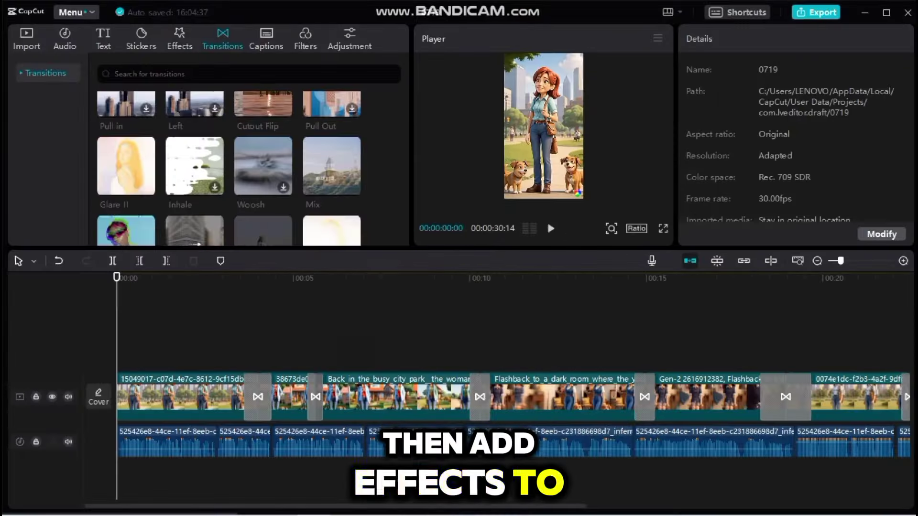
click(180, 38)
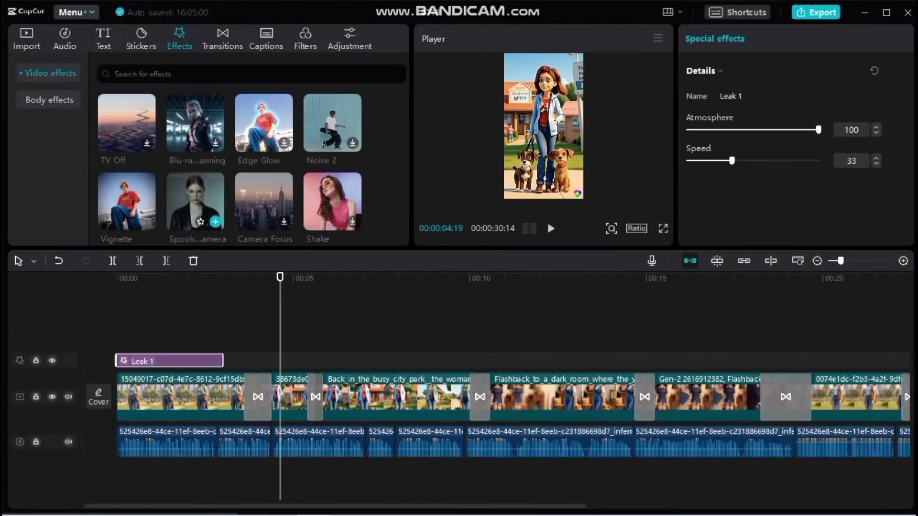
drag(127, 201, 497, 340)
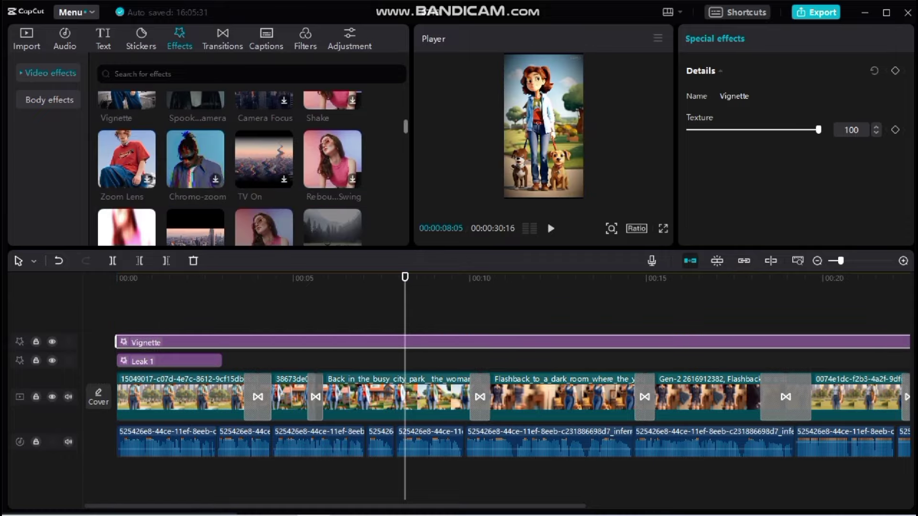
scroll(230, 167, down, 10)
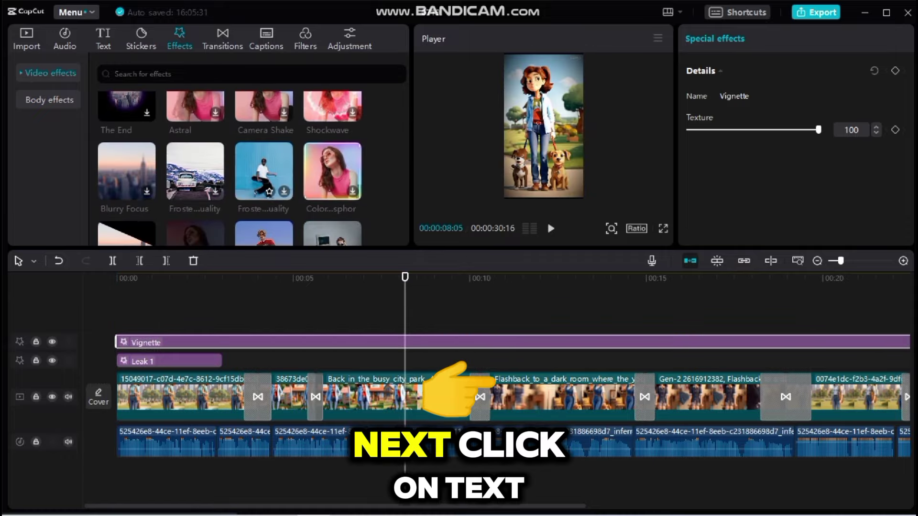
click(370, 306)
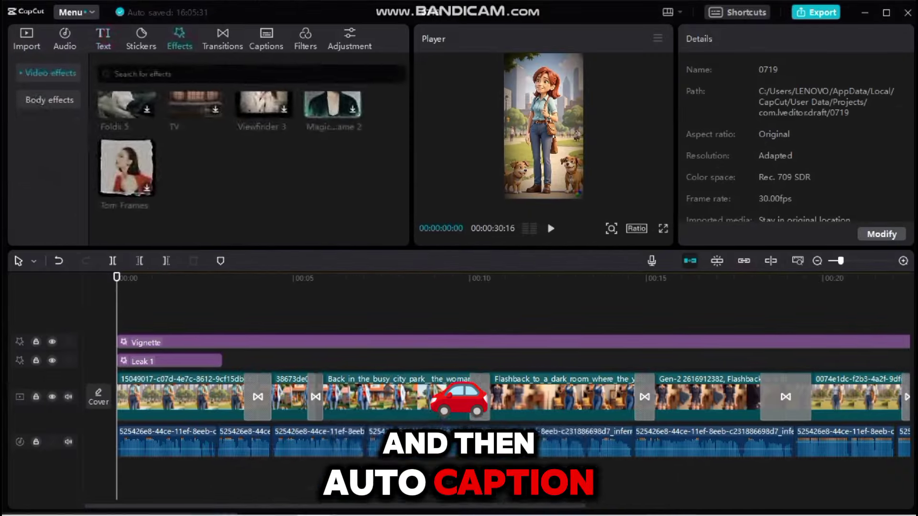
- Auto-generate captions, apply 'The quick brown fox' template and switch to a different font
click(103, 38)
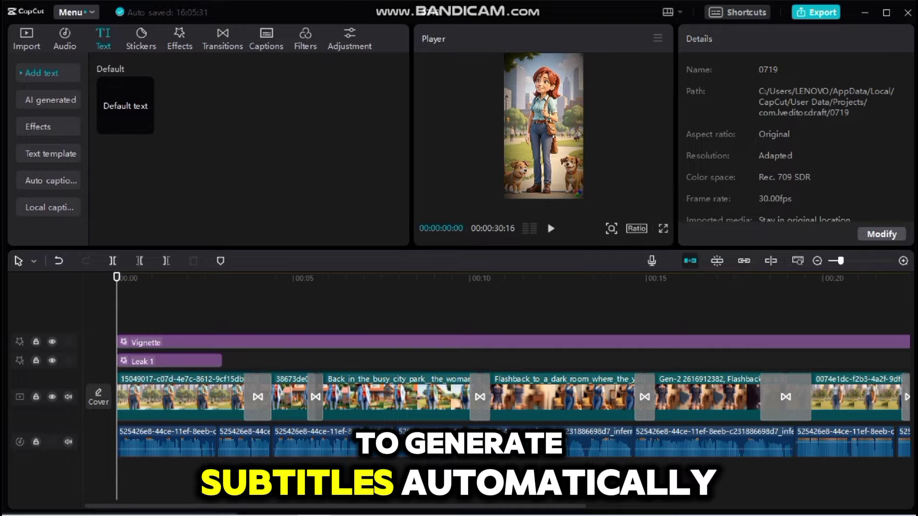
click(51, 181)
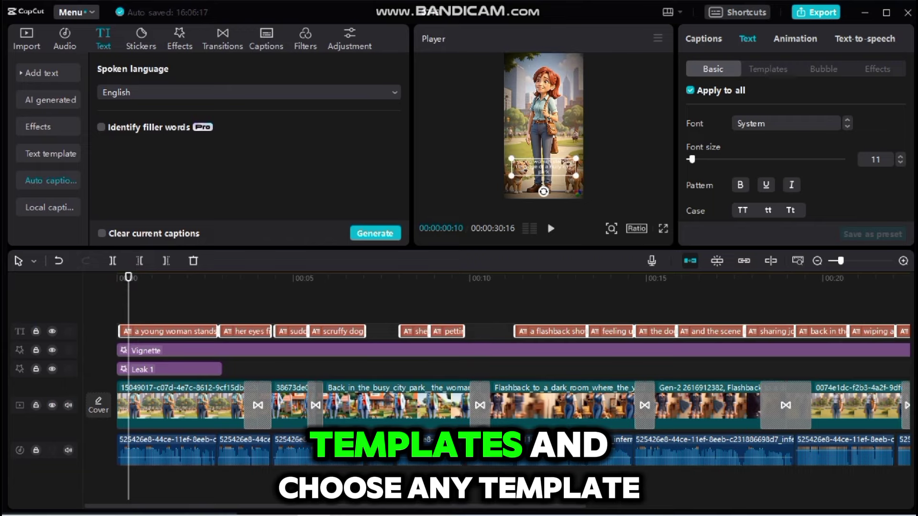
click(767, 69)
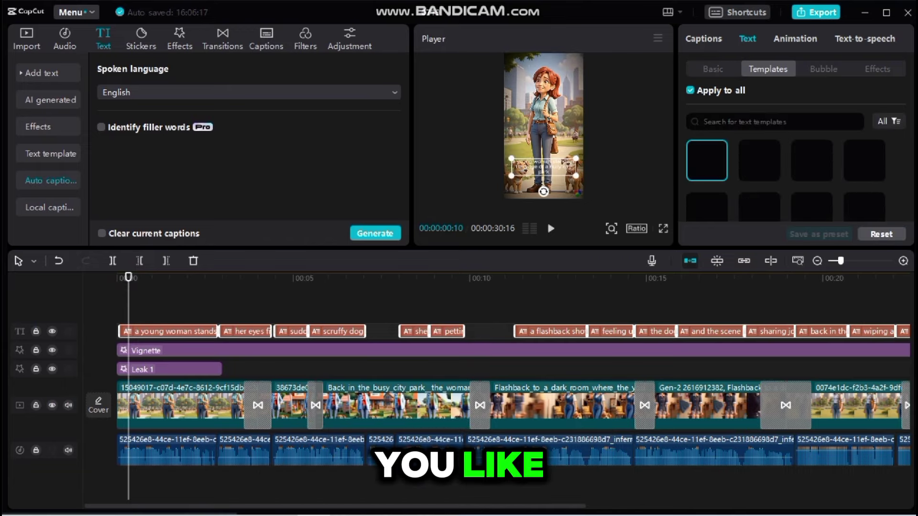
scroll(794, 181, down, 2)
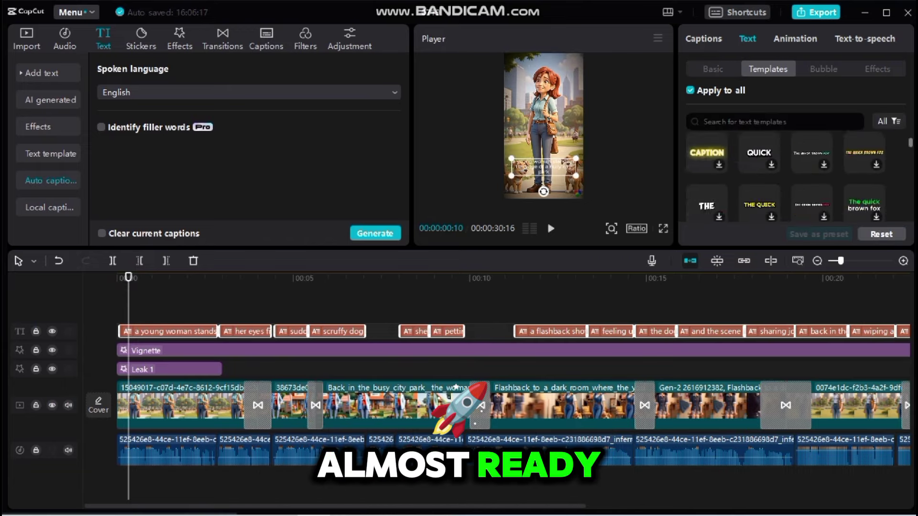
click(865, 203)
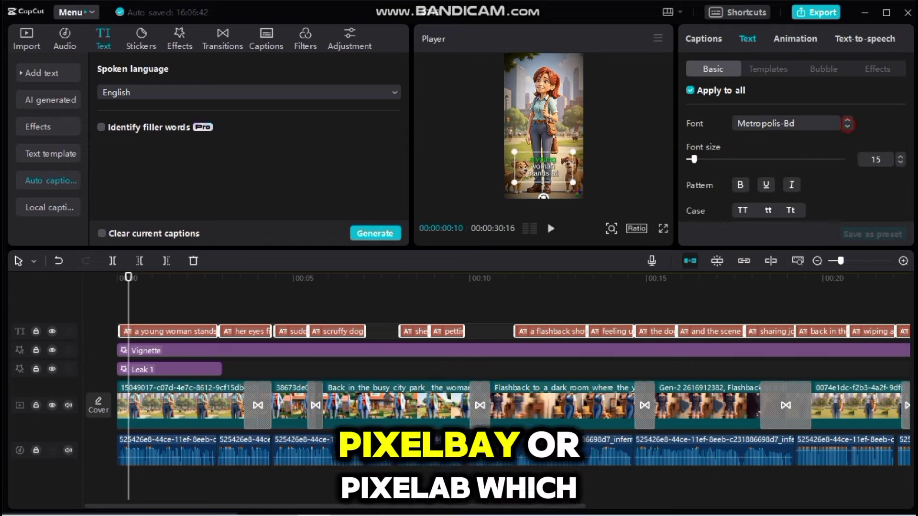
click(847, 123)
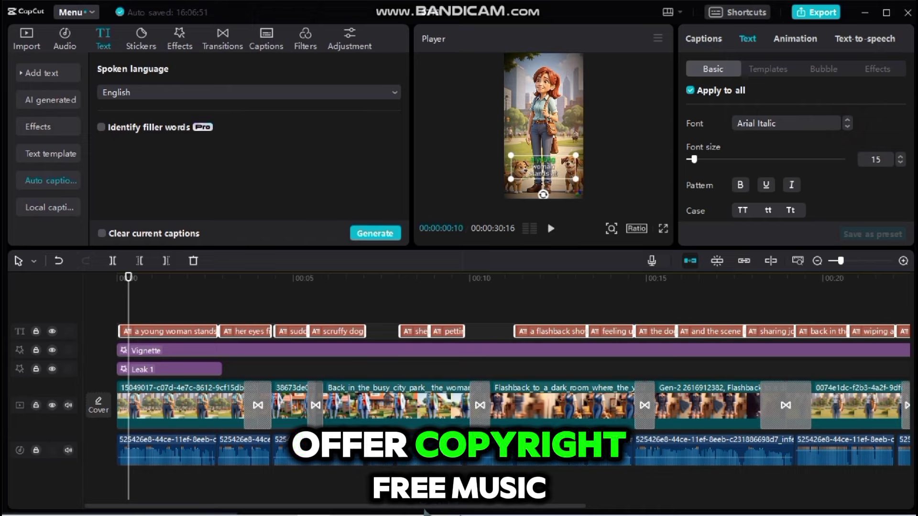
key(Down)
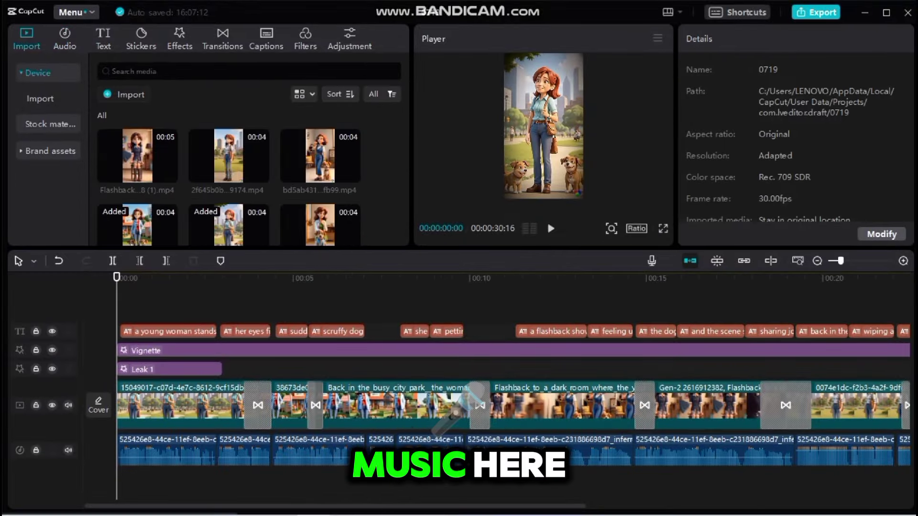
- Import the North Oakland Extasy and Underground Academy MP3s into CapCut
click(140, 94)
scroll(143, 174, down, 15)
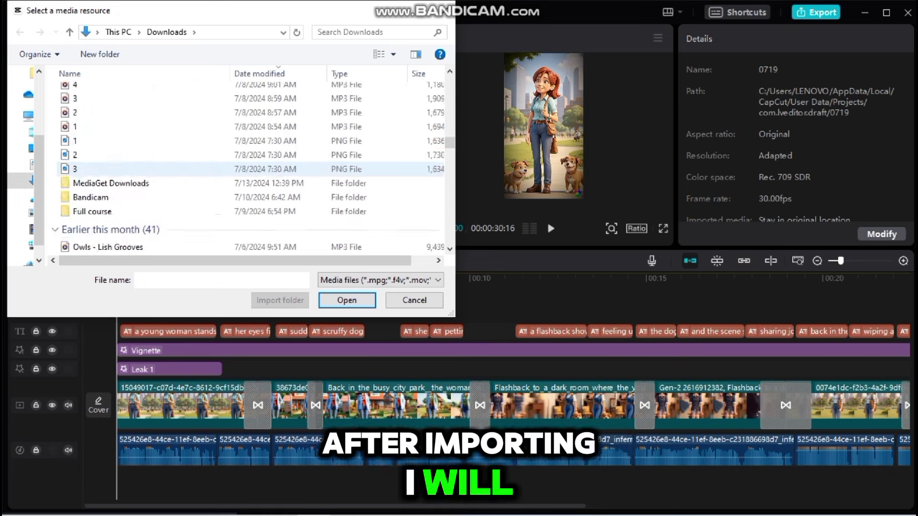
click(95, 118)
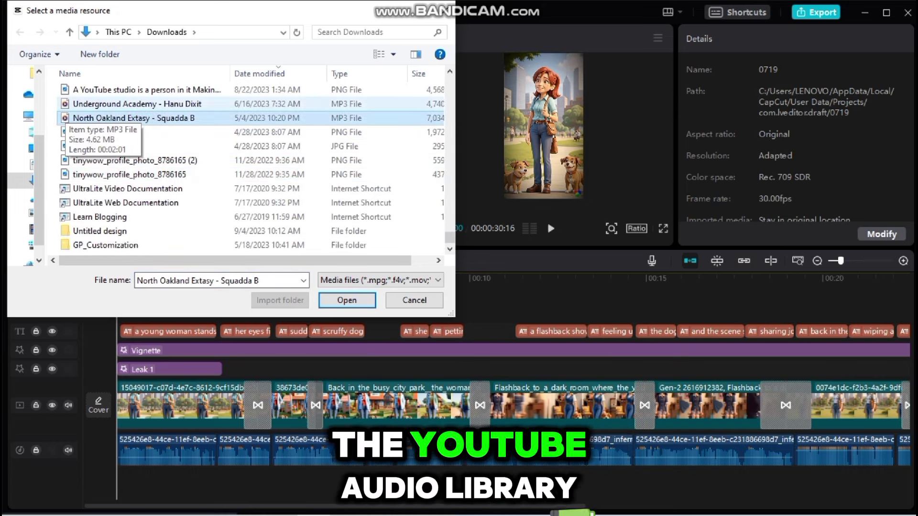
ctrl+click(95, 103)
click(363, 300)
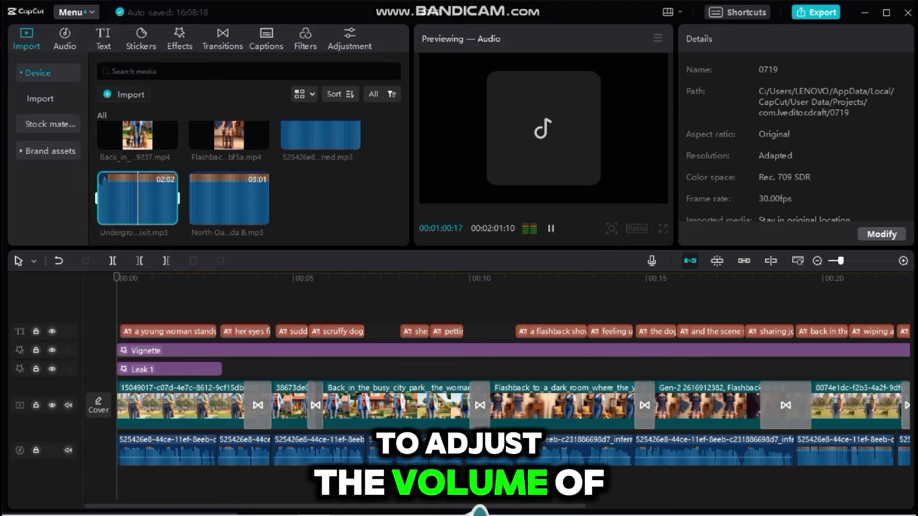
- Add North Oakland Extasy to the timeline and cut it off at the video's end
click(229, 198)
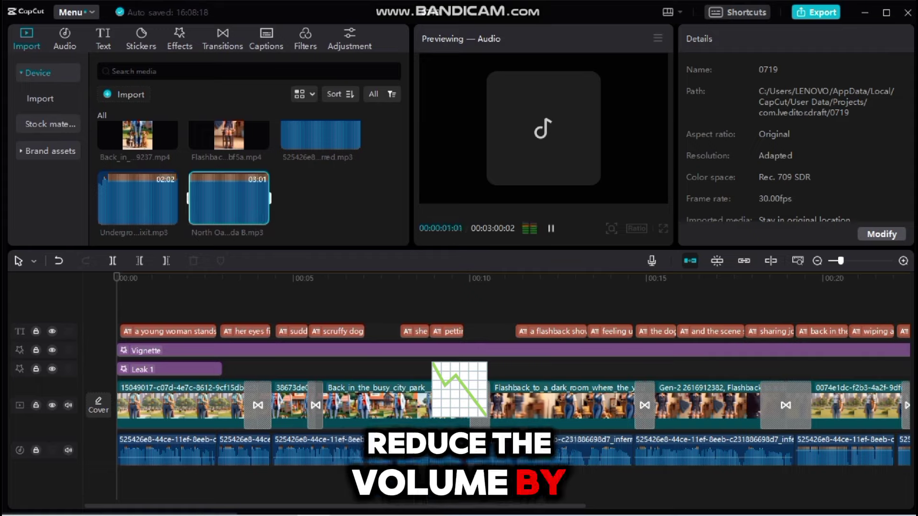
click(260, 216)
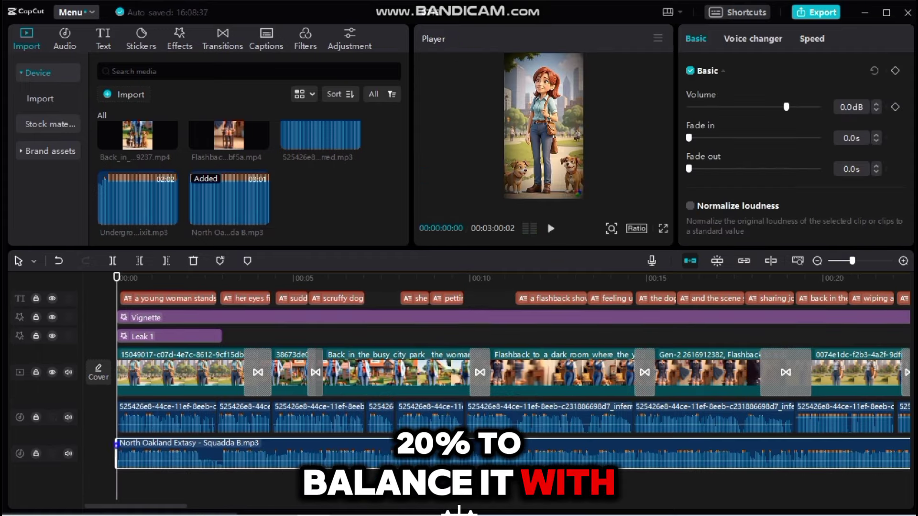
mouse_move(118, 453)
mouse_down()
mouse_move(742, 453)
mouse_move(120, 453)
mouse_up()
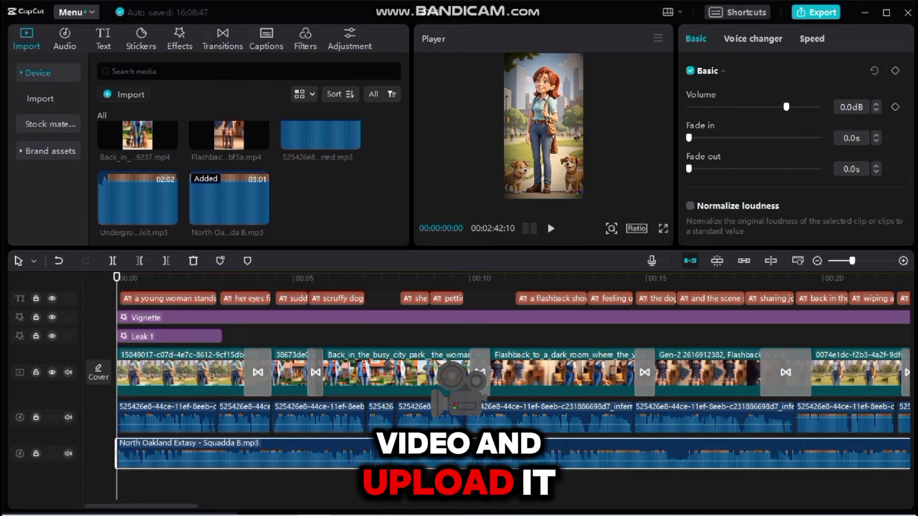
scroll(498, 382, right, 5)
click(223, 335)
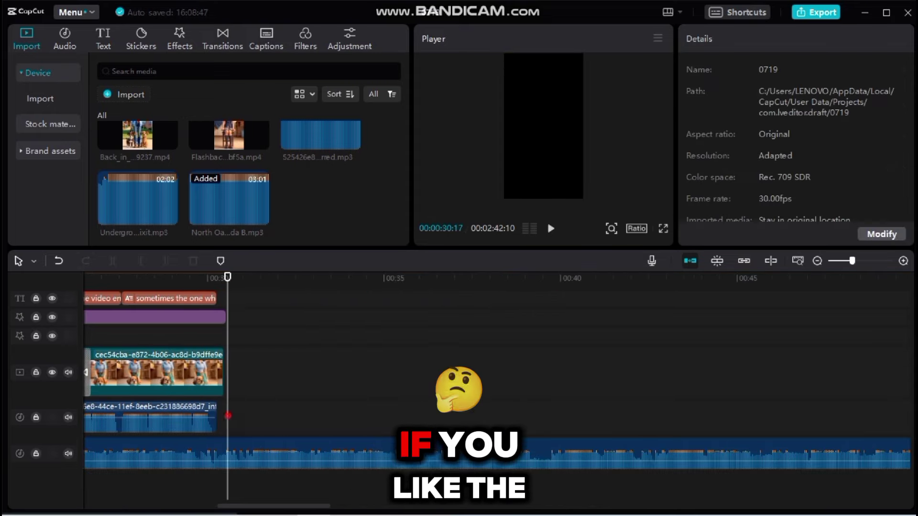
click(335, 454)
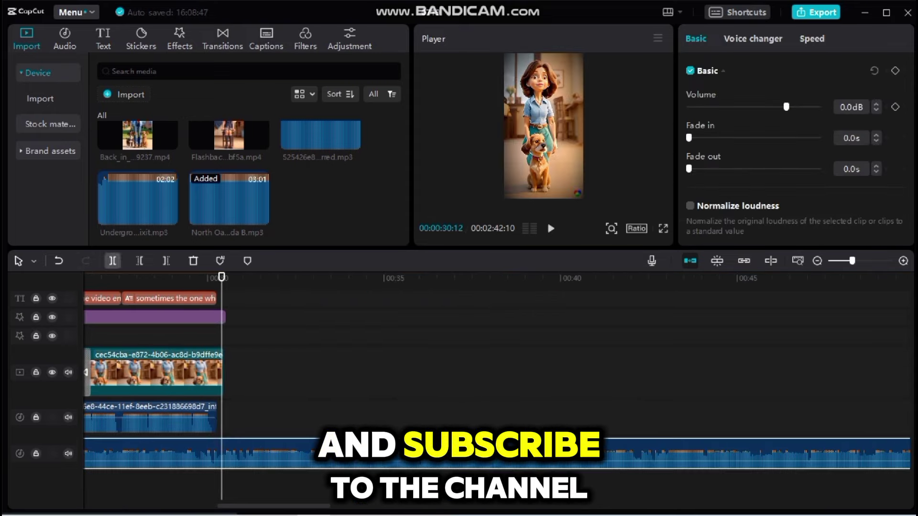
click(113, 260)
key(Delete)
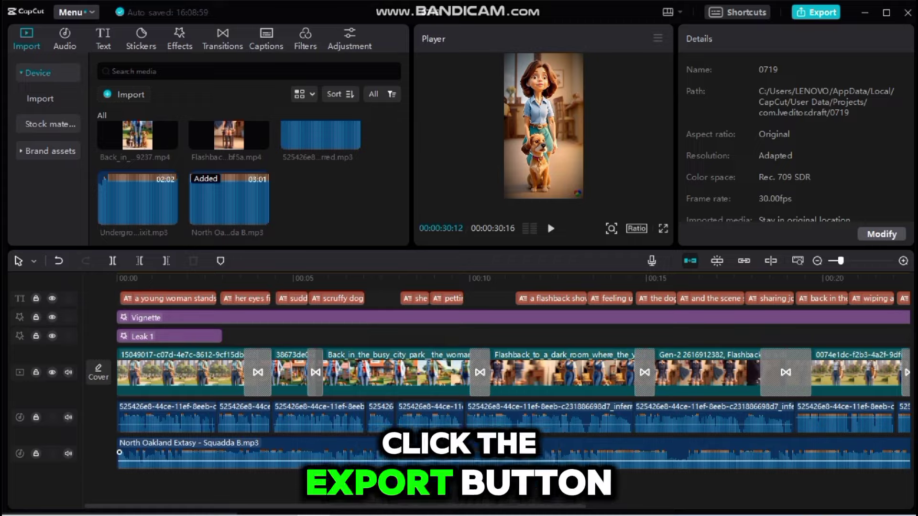
- Lower the volume of the trimmed North Oakland Extasy music clip
click(287, 453)
drag(786, 106, 758, 107)
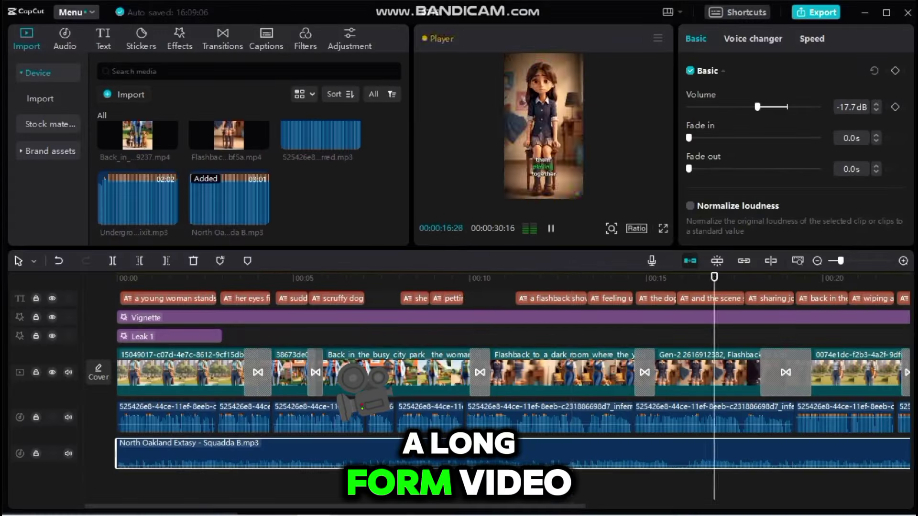
click(641, 373)
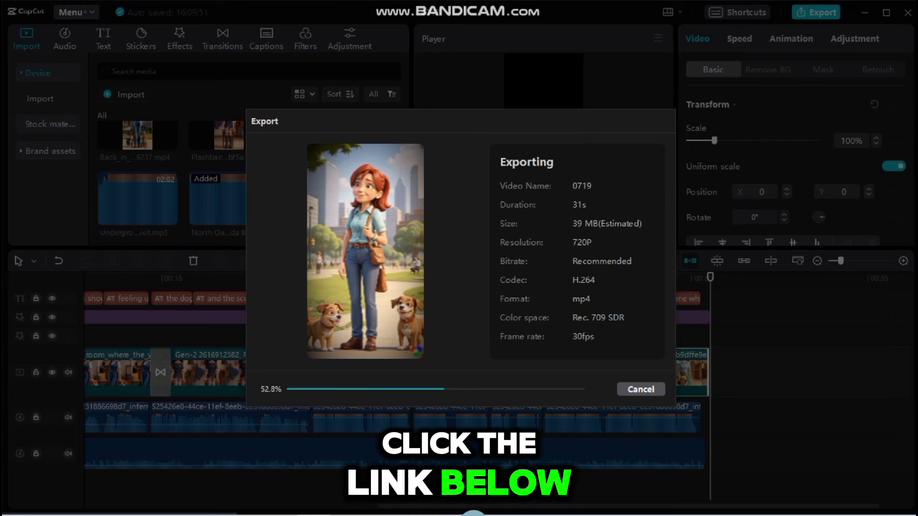